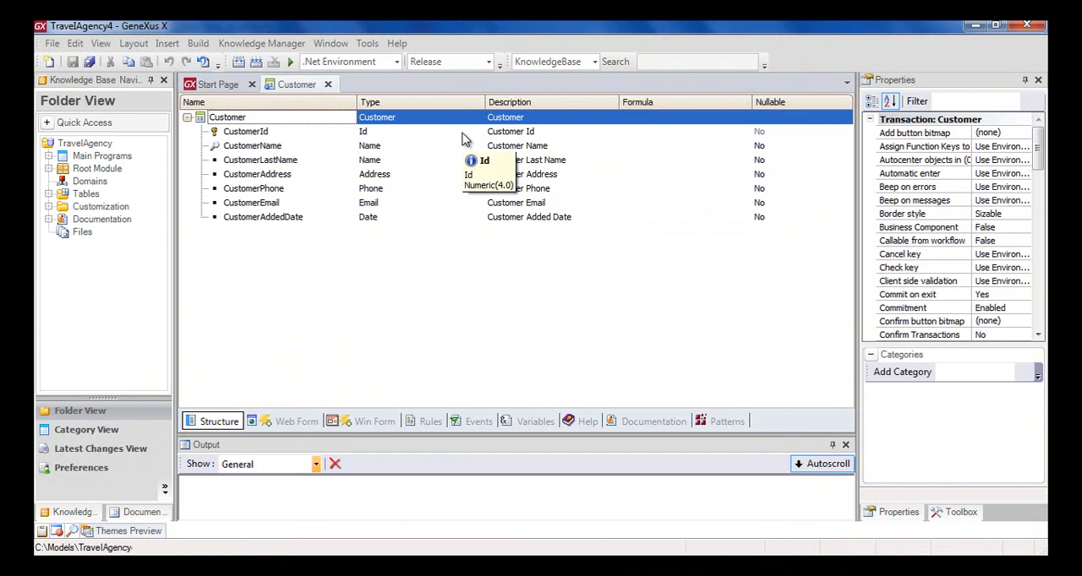
- Browse CustomerId's data type list, keep it as Id, and show the Customer transaction's variables
click(464, 133)
click(477, 132)
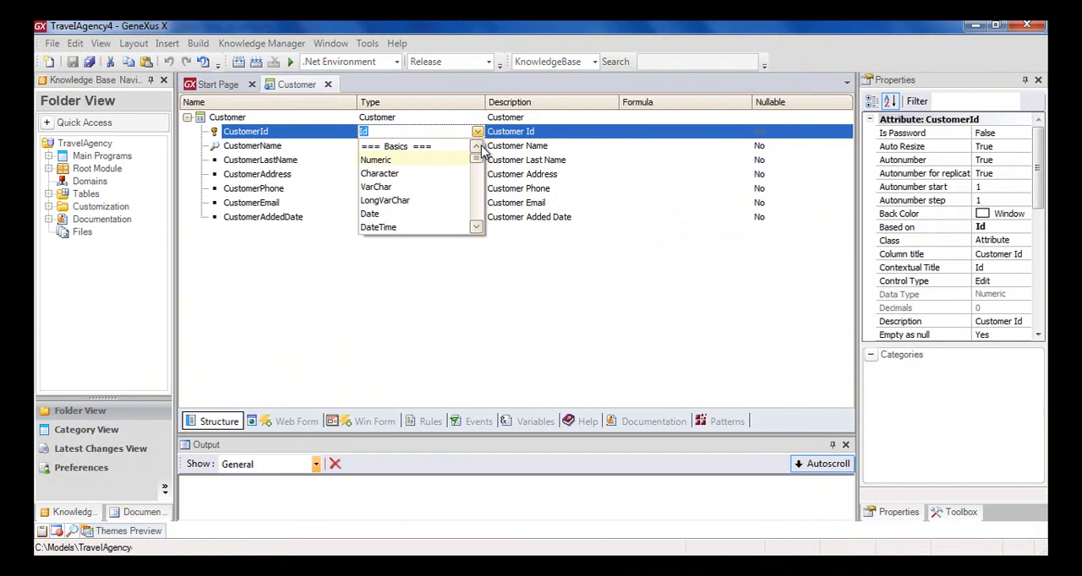
click(475, 228)
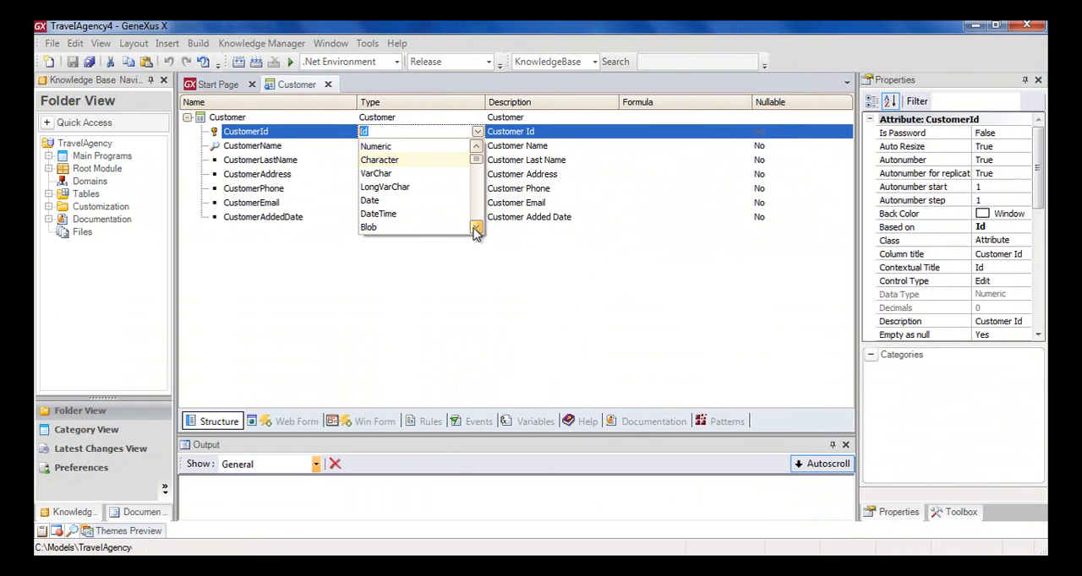
click(476, 228)
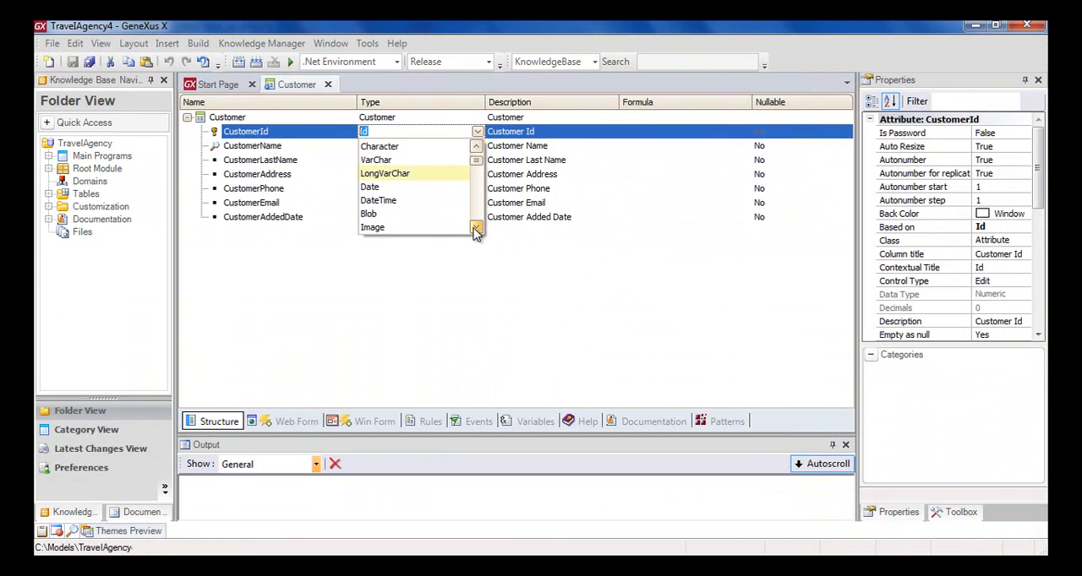
click(476, 228)
click(448, 274)
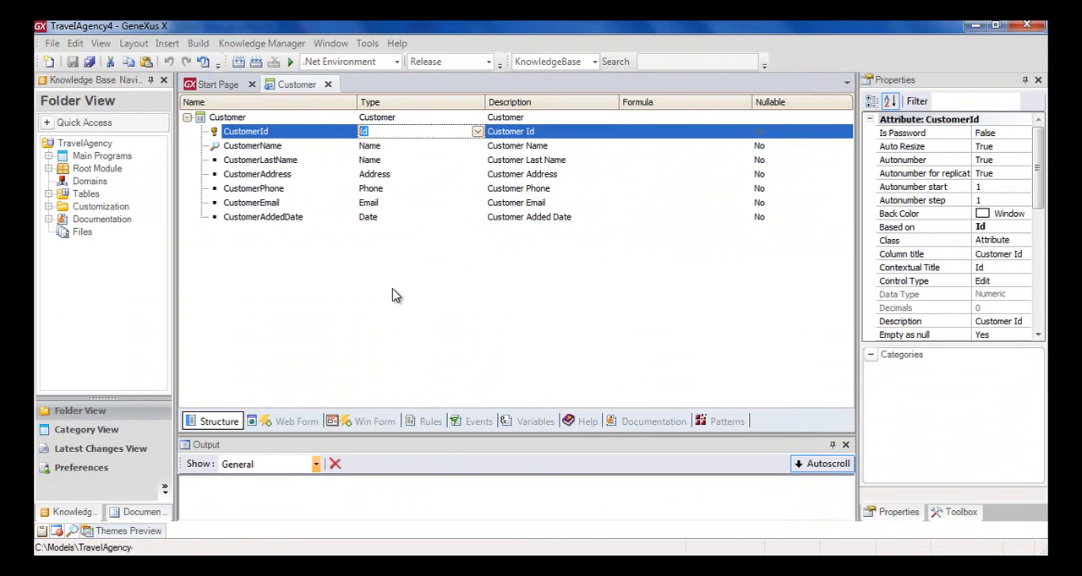
click(532, 421)
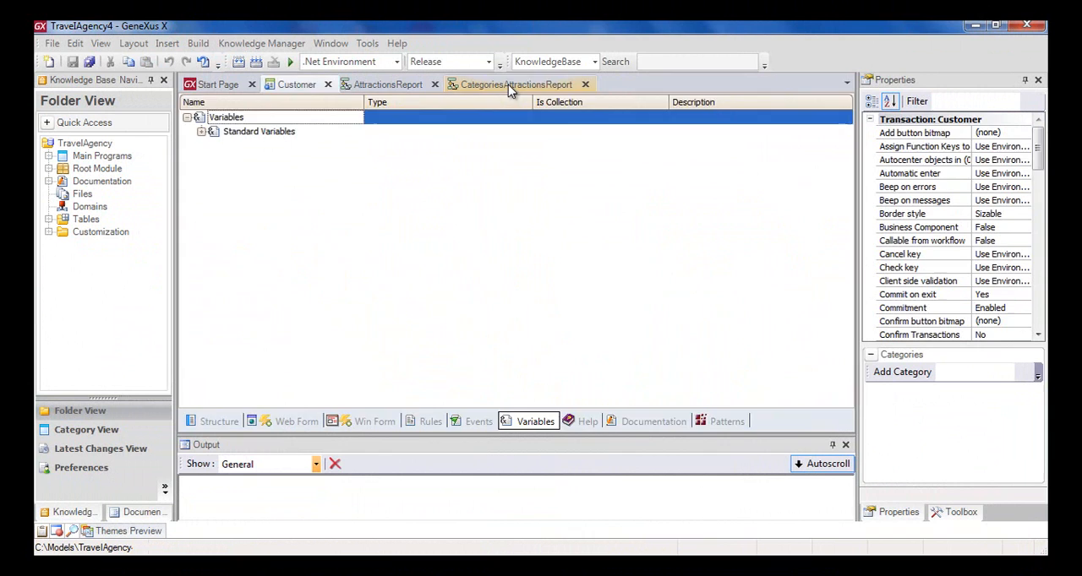
- View the variables of CategoriesAttractionsReport, then of AttractionsReport
click(508, 84)
click(437, 421)
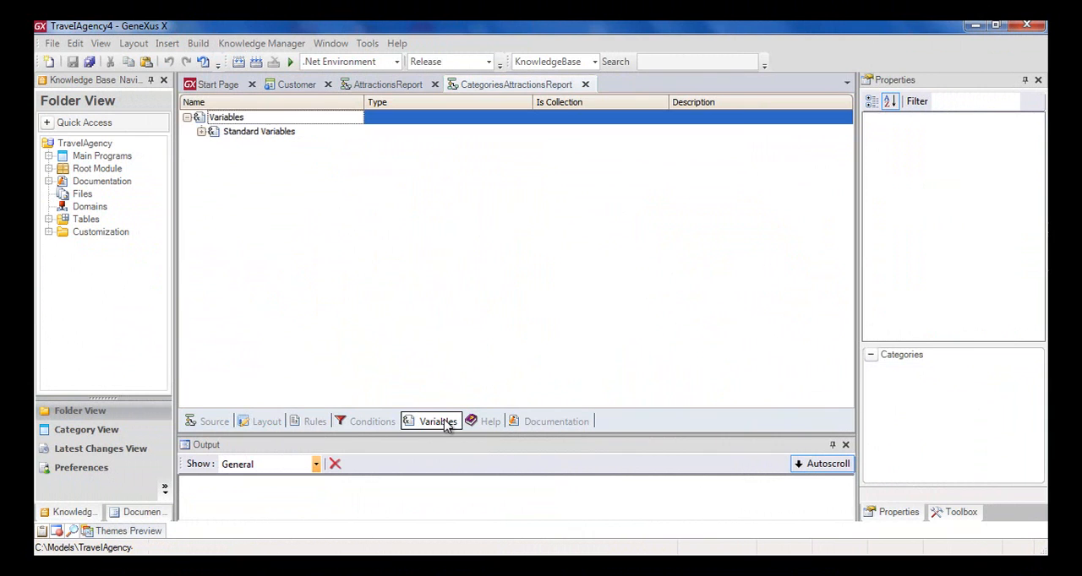
click(387, 84)
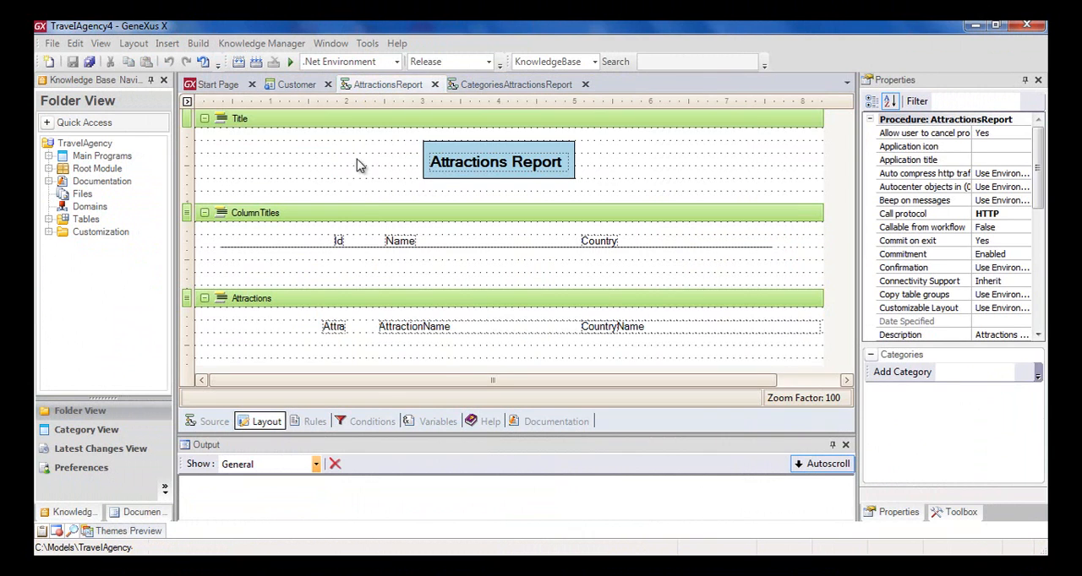
click(446, 422)
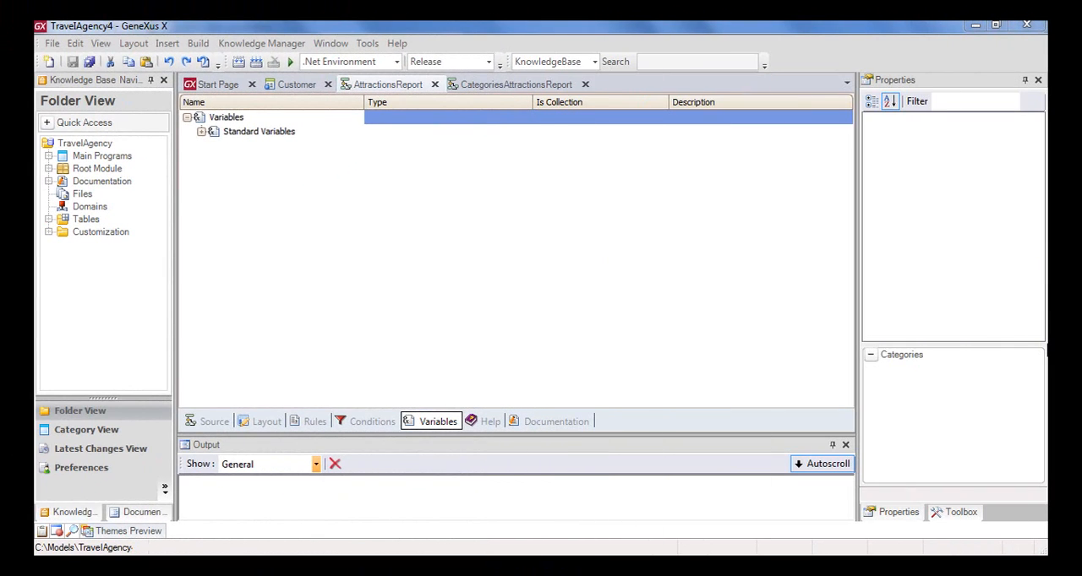
- Create a Structured Data Type, renaming SDT1 to SDTCustomer, and open its structure
click(49, 62)
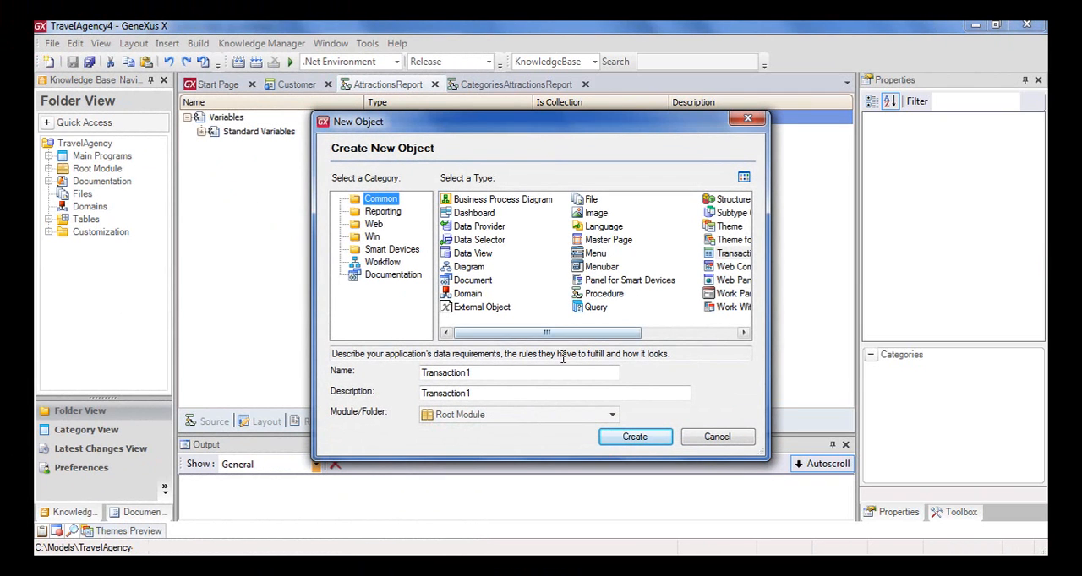
drag(767, 333, 850, 328)
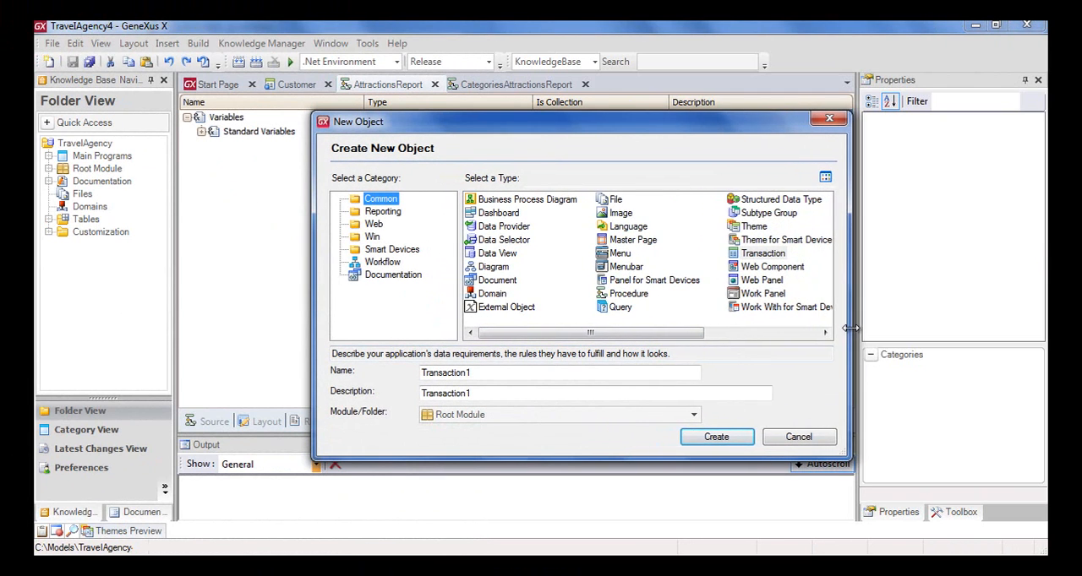
click(795, 200)
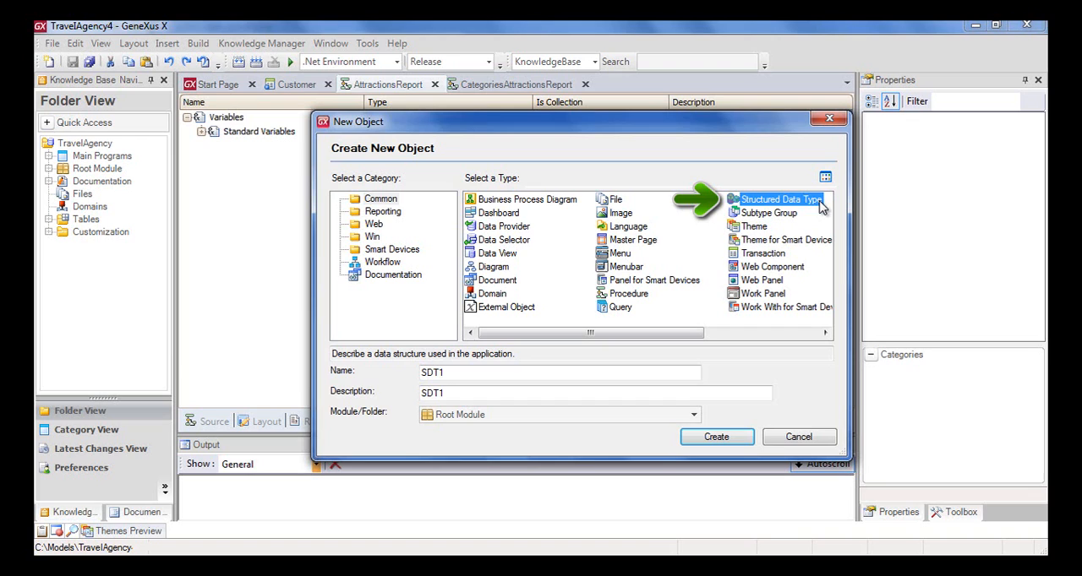
click(564, 373)
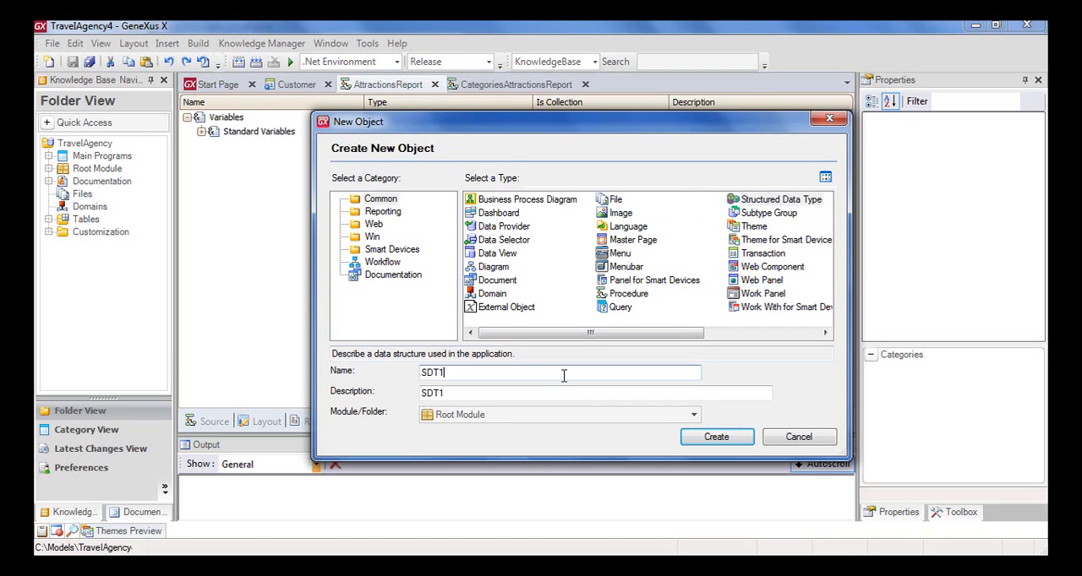
key(BackSpace)
text(Customer)
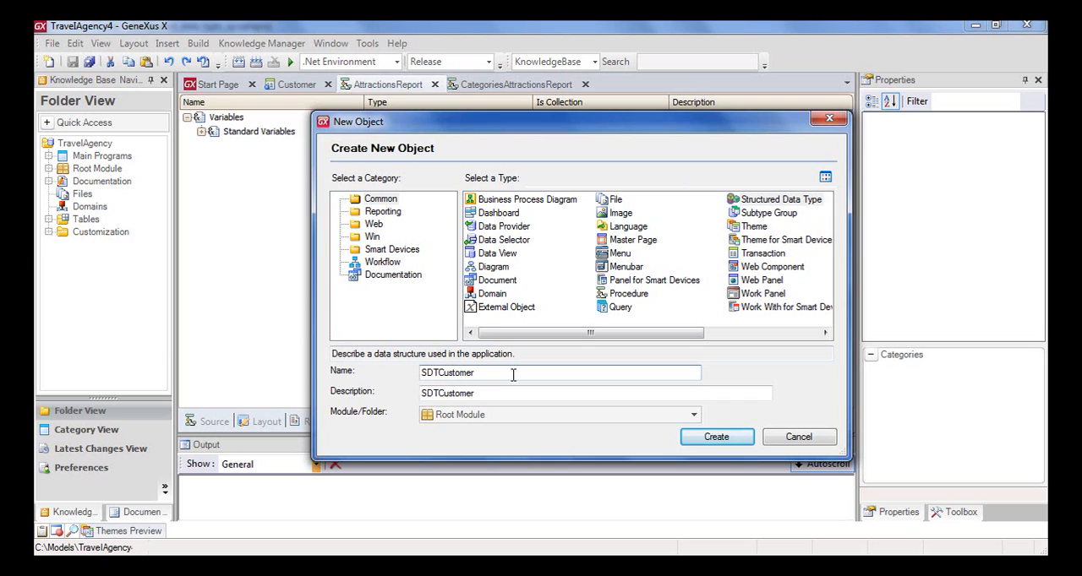
click(716, 437)
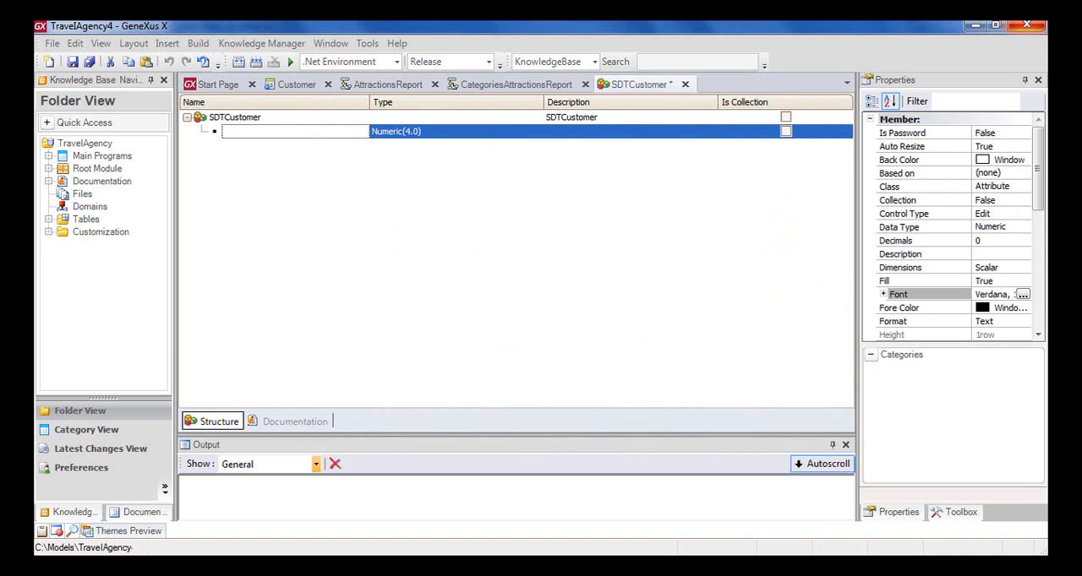
text(Id)
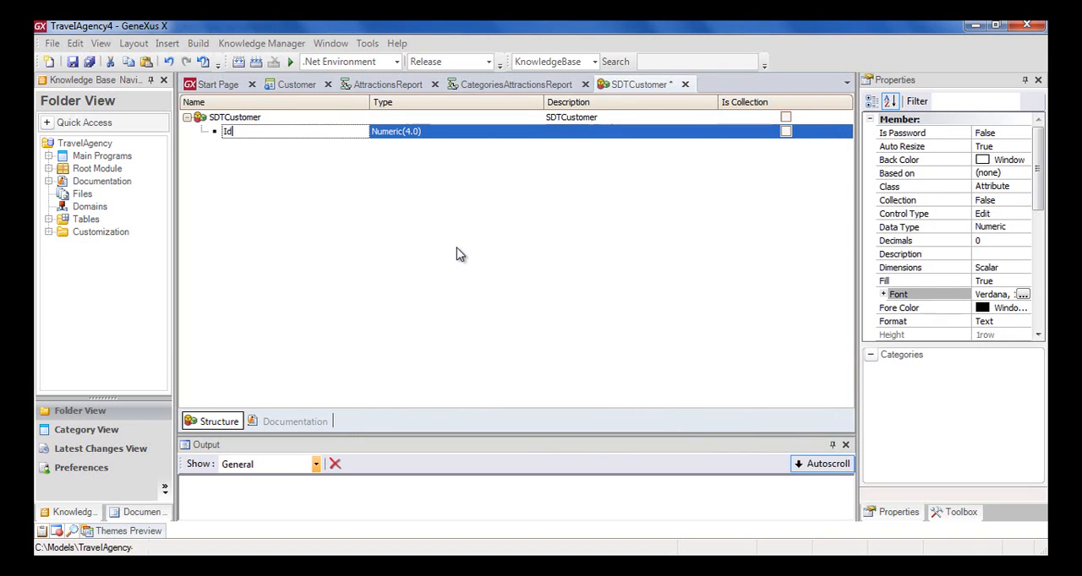
- Add members Id, Name and Address with auto-filled domain types, then save SDTCustomer
key(Tab)
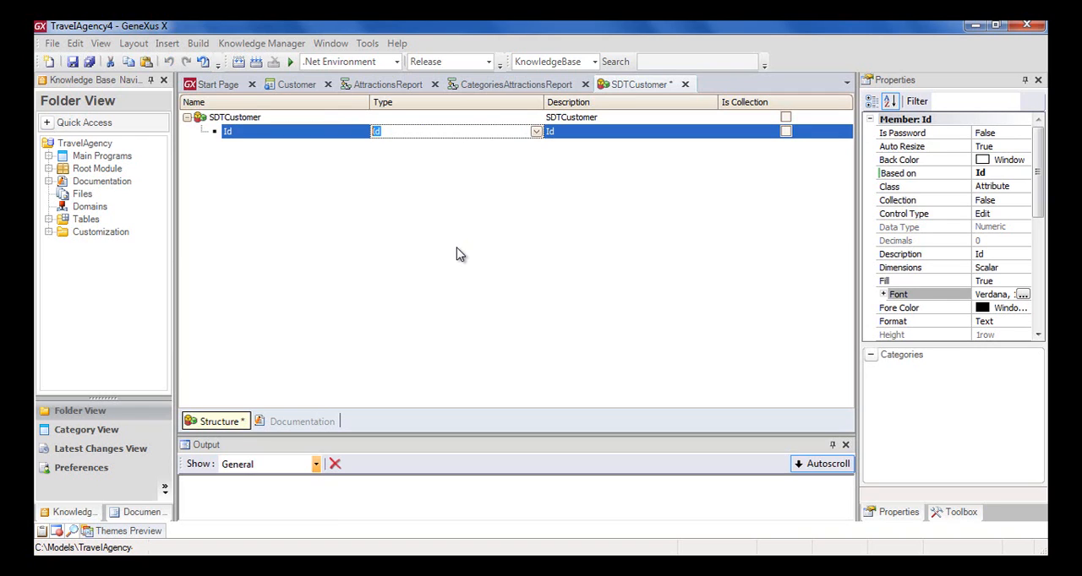
key(Return)
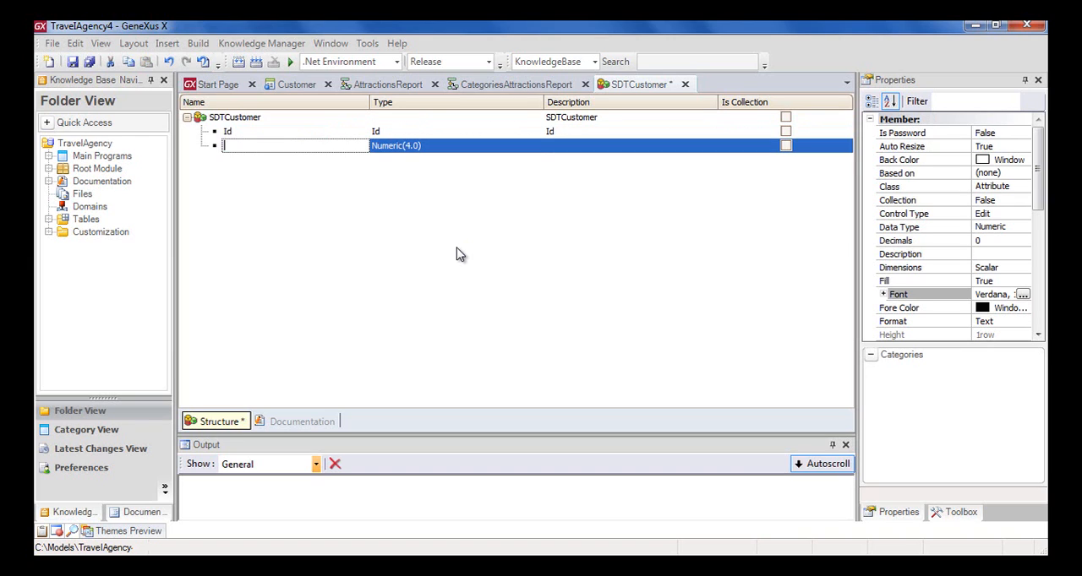
text(Name)
key(Tab)
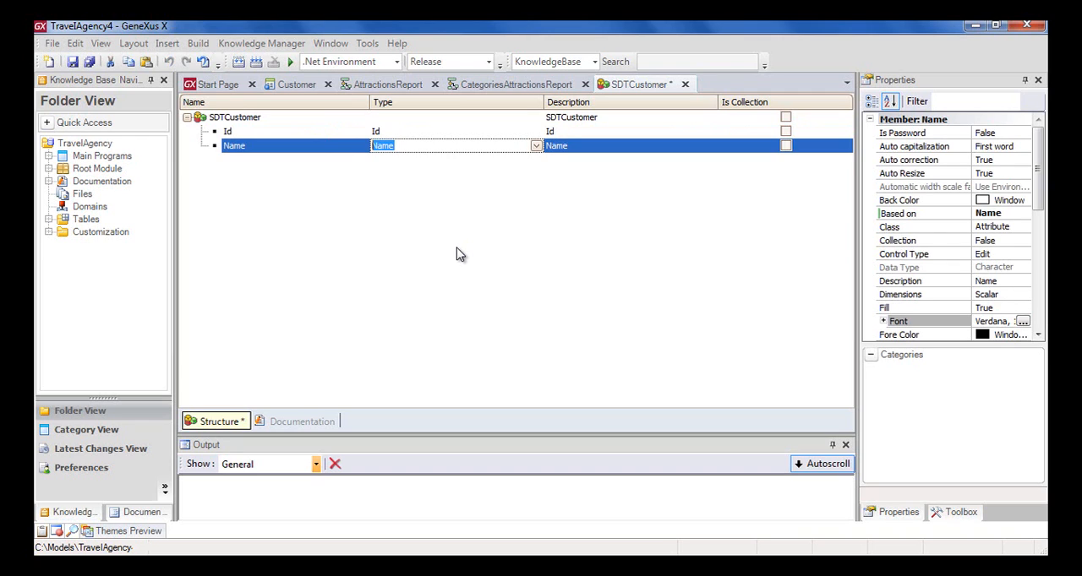
key(Return)
text(Add)
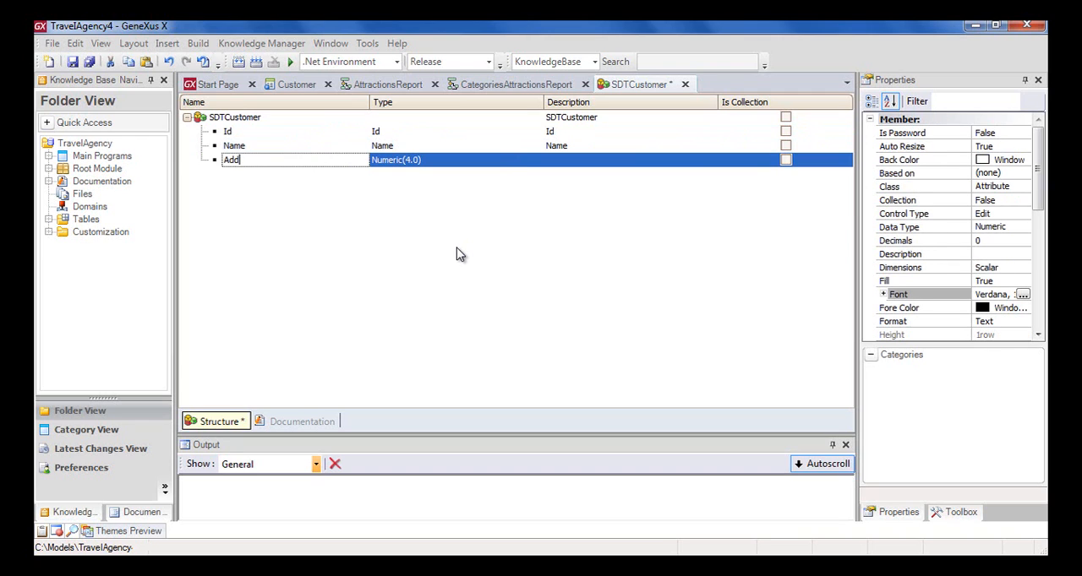
text(ress)
click(72, 61)
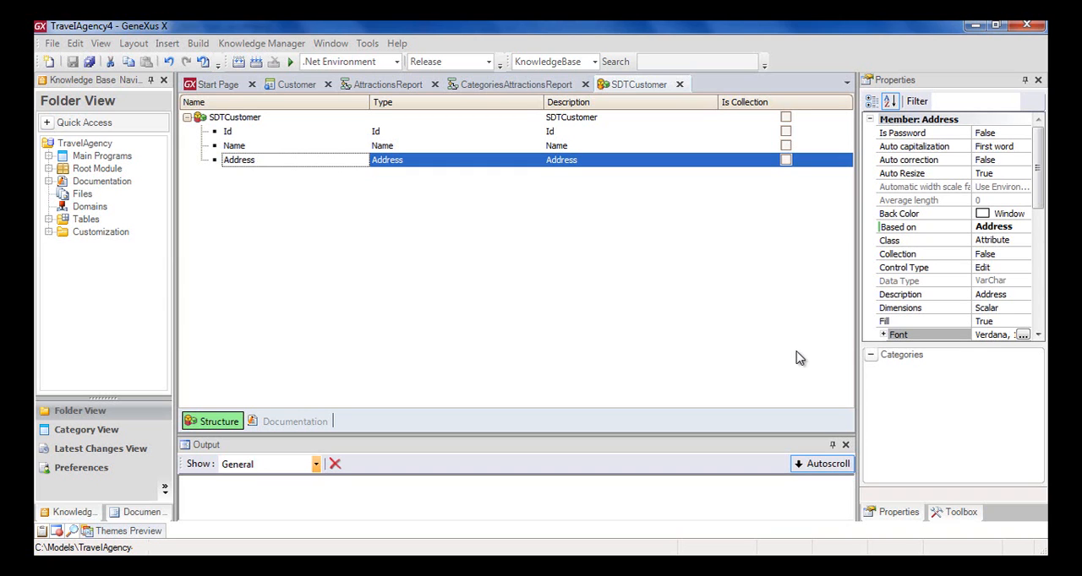
- Create a new Procedure object, Procedure1, via Ctrl+N
key(ctrl+n)
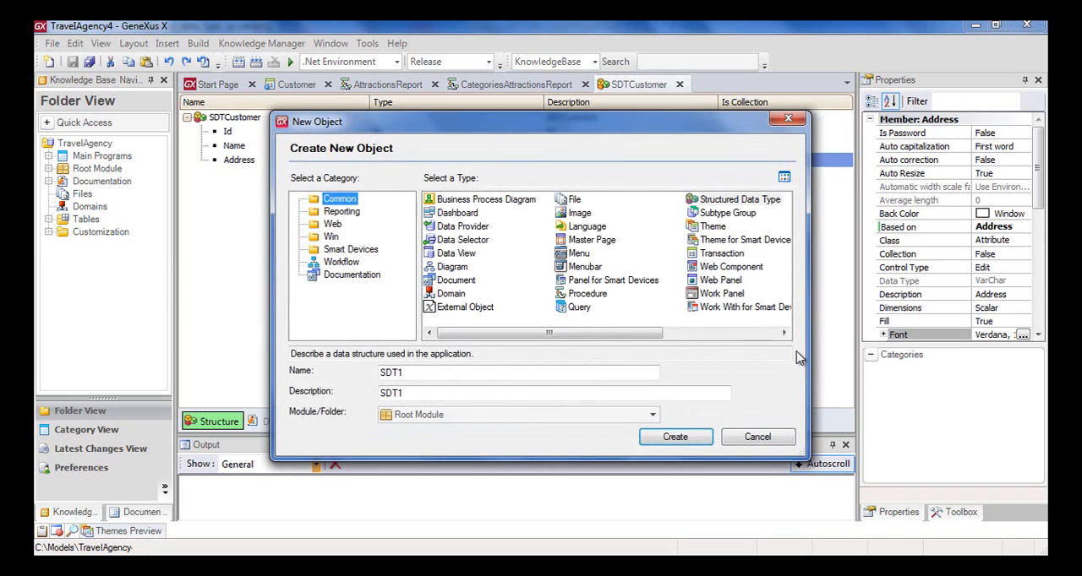
click(587, 293)
click(675, 437)
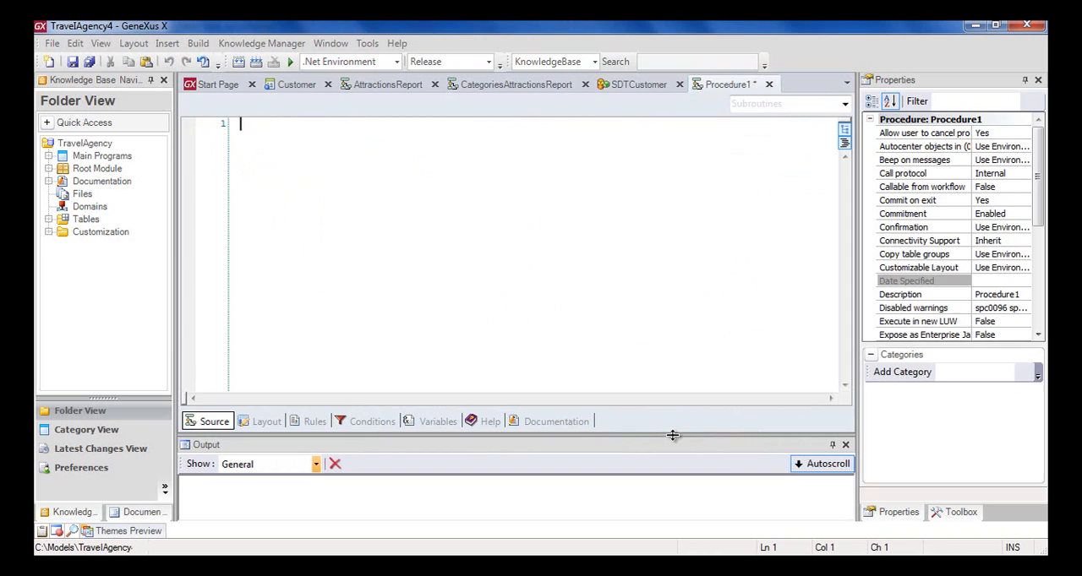
- Add variable oneCustomer, described as 'one Customer', to Procedure1's variables
click(438, 421)
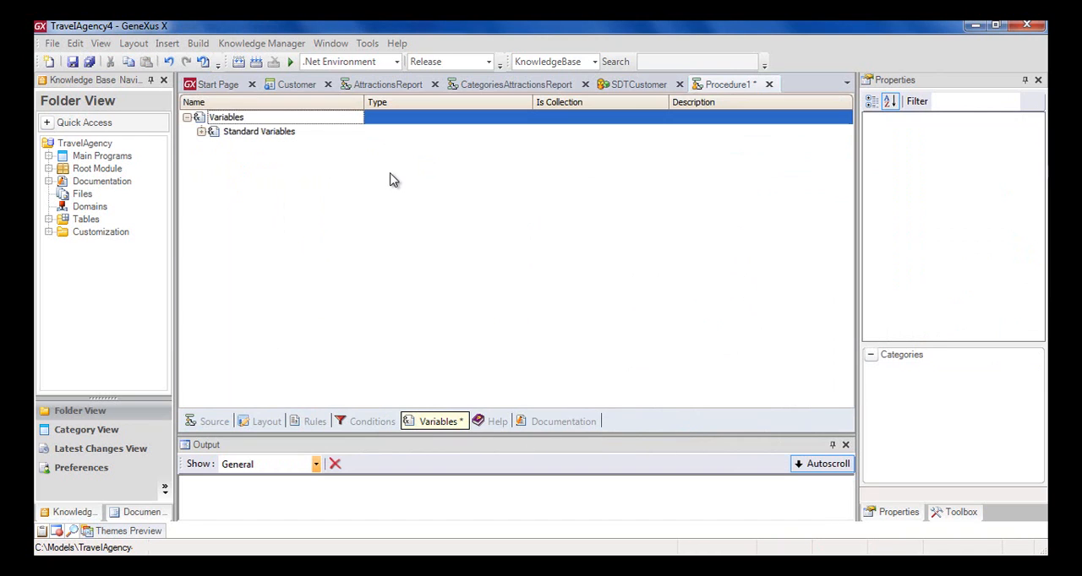
key(Return)
text(o)
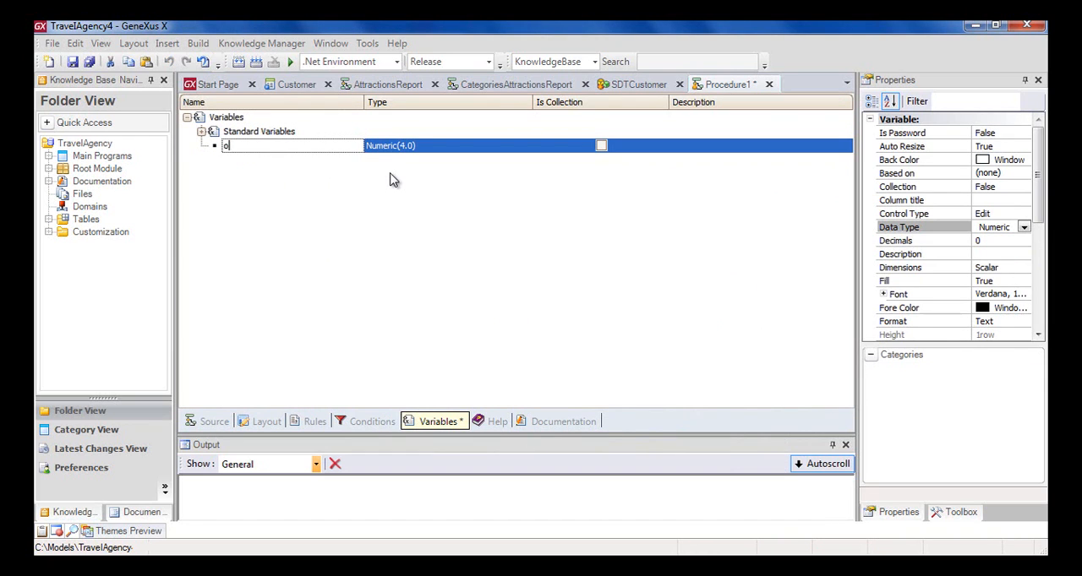
text(neCus)
text(tomer)
key(Tab)
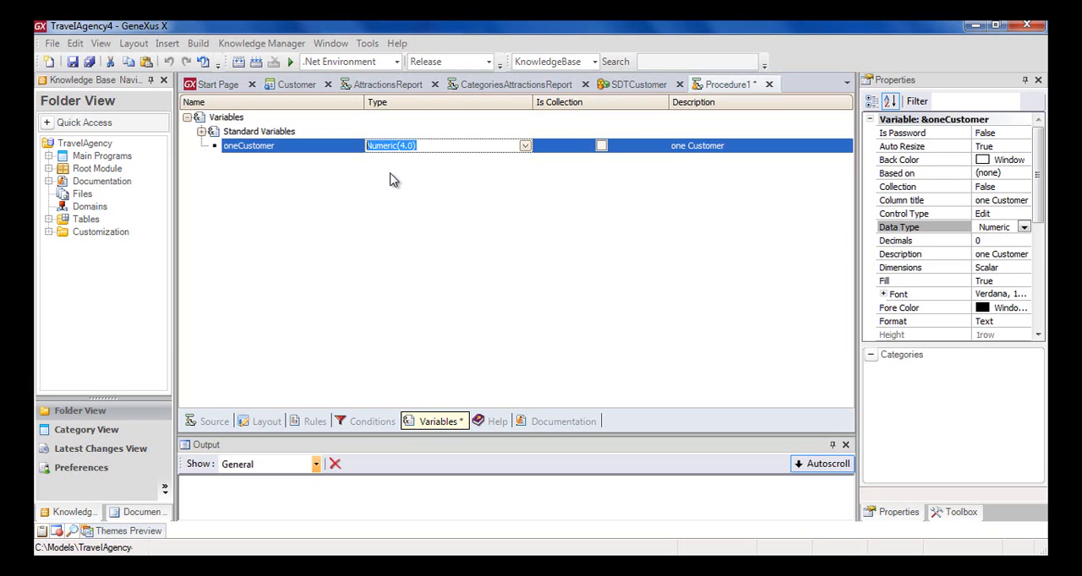
click(525, 145)
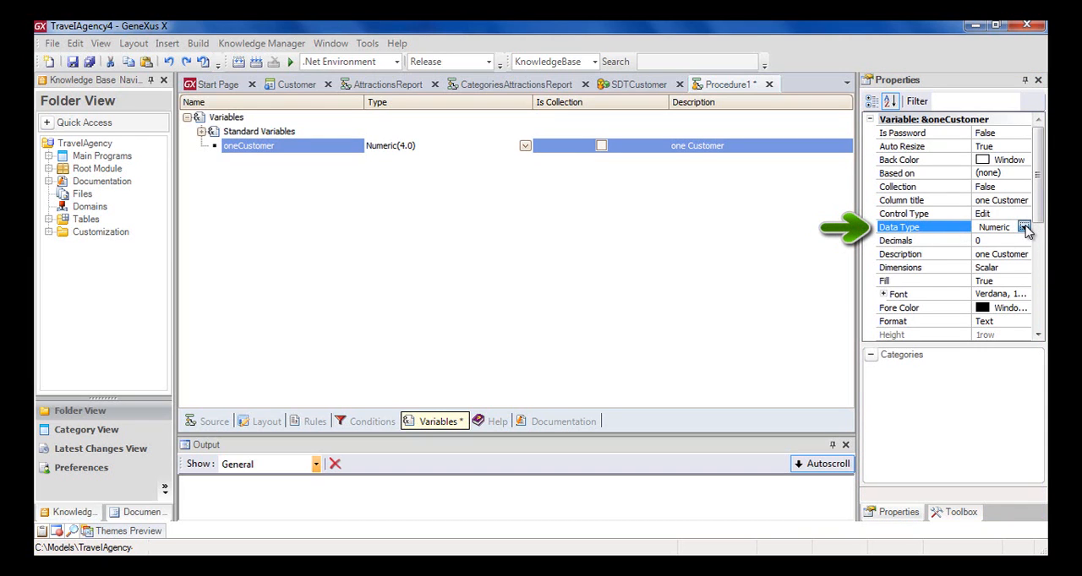
- Set oneCustomer's data type to SDTCustomer and go to the procedure's source
click(1025, 228)
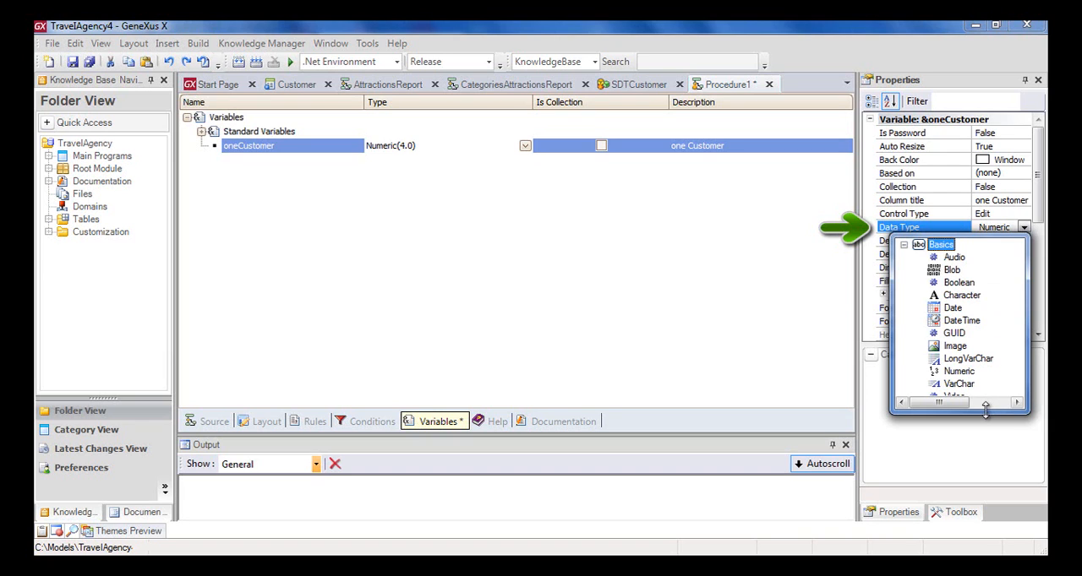
drag(985, 412, 985, 441)
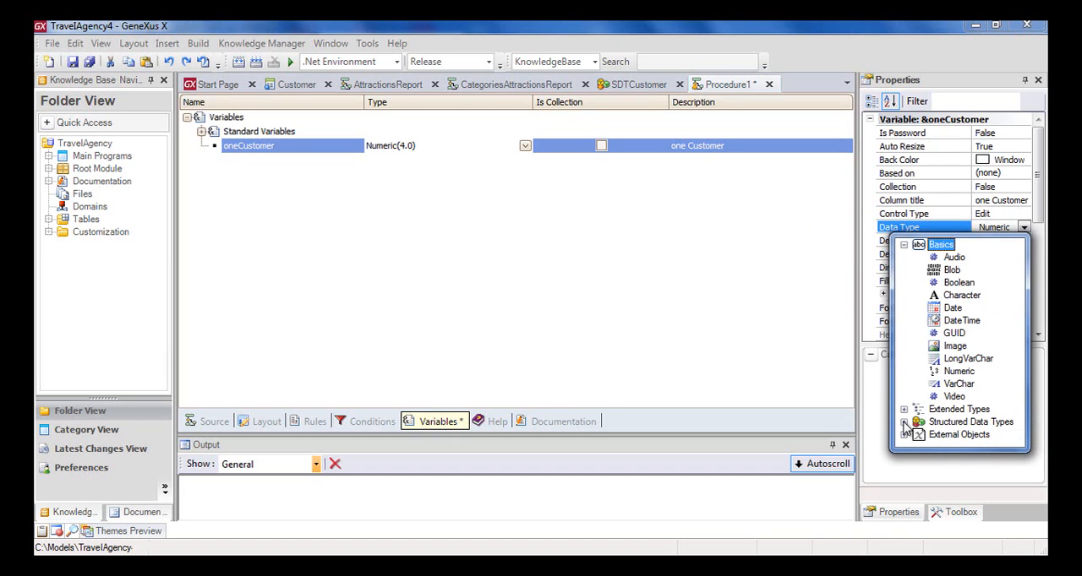
click(904, 421)
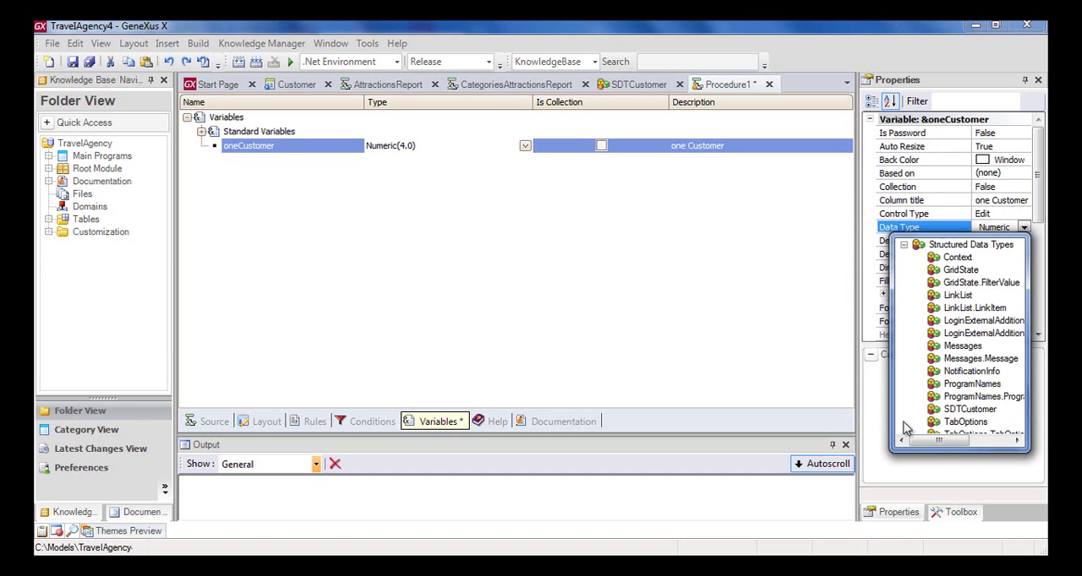
click(971, 409)
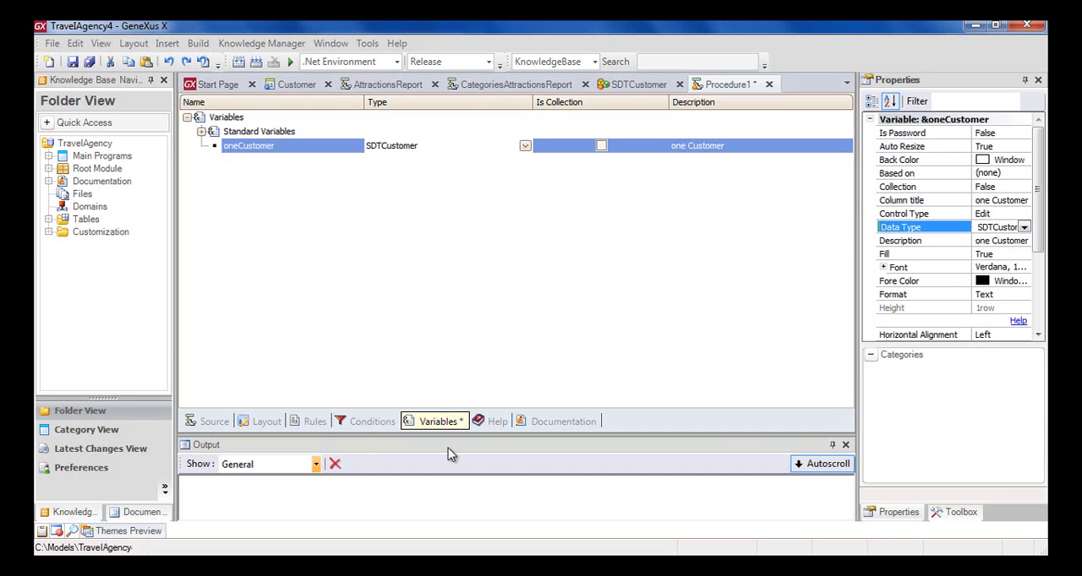
click(214, 422)
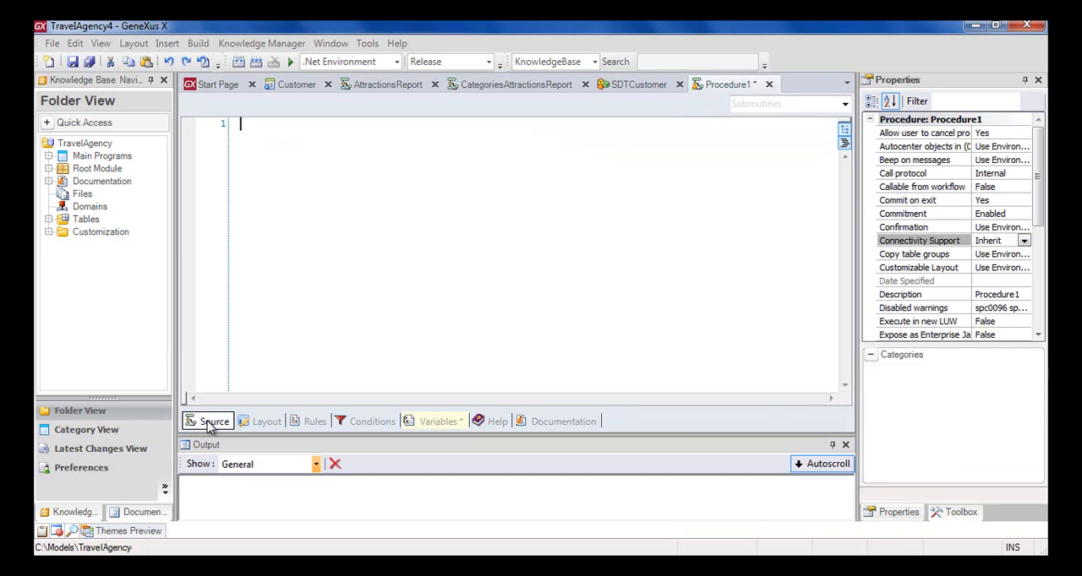
- Write line 1 assigning 1 to &oneCustomer.Id using the insert-variable list
click(166, 43)
click(207, 116)
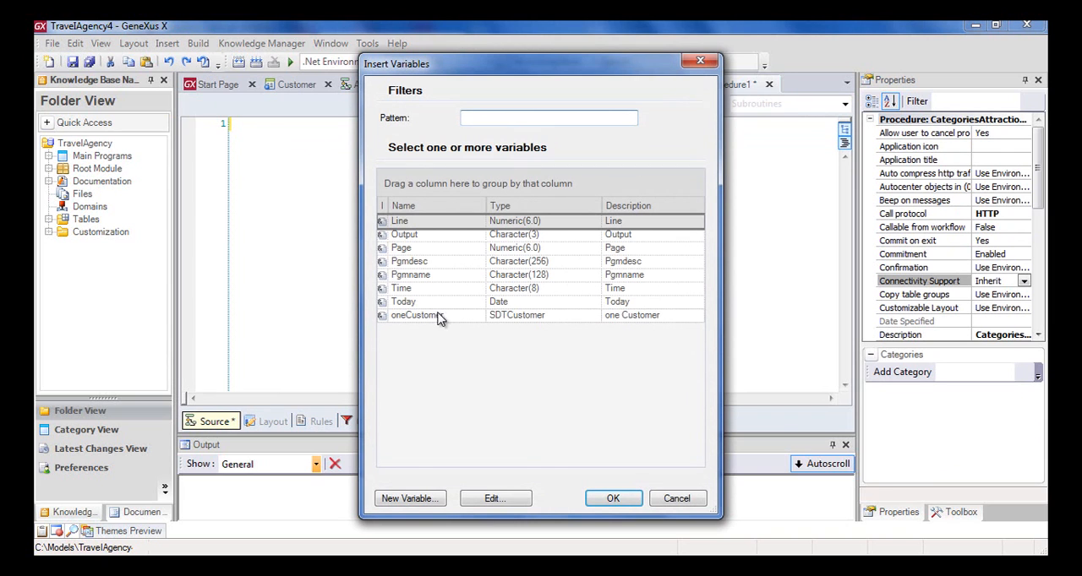
double_click(457, 316)
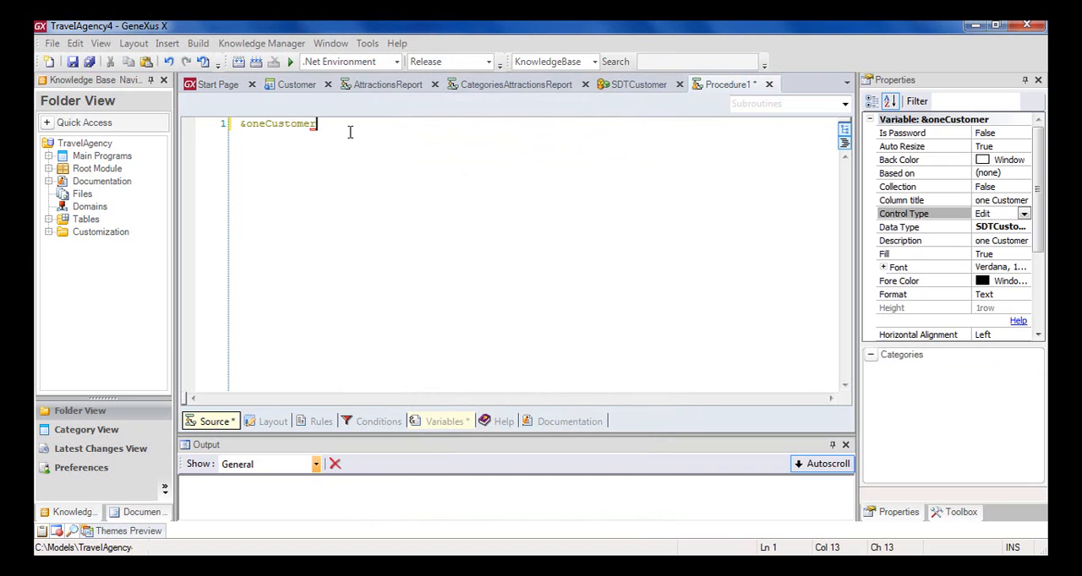
text(.)
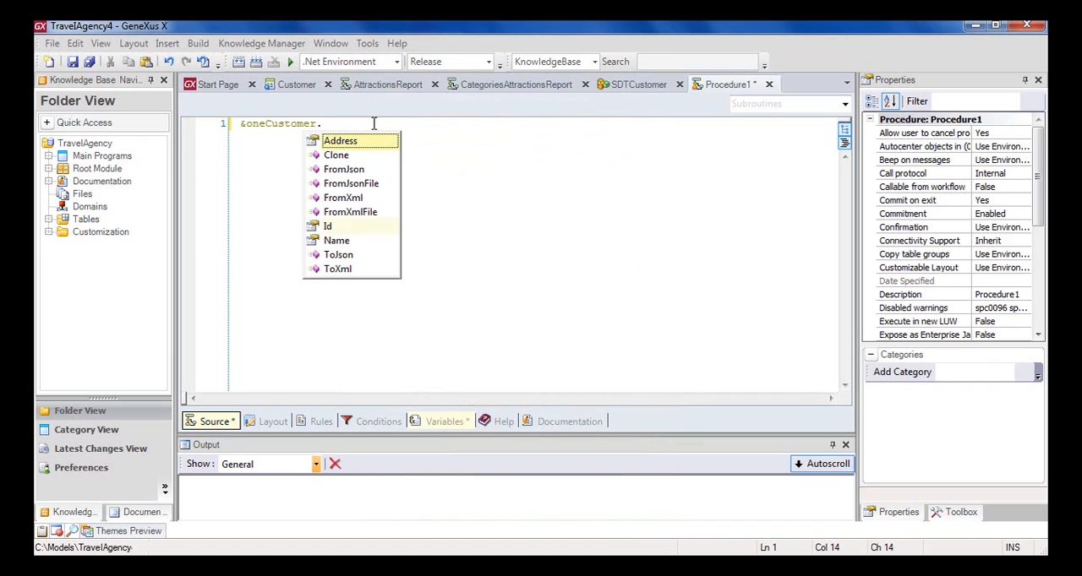
click(361, 226)
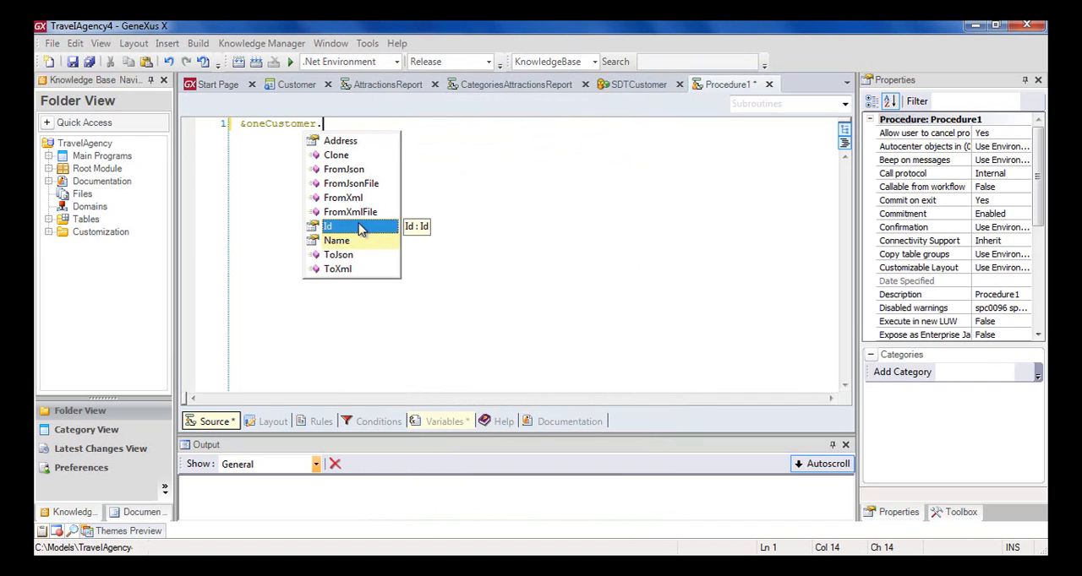
double_click(361, 226)
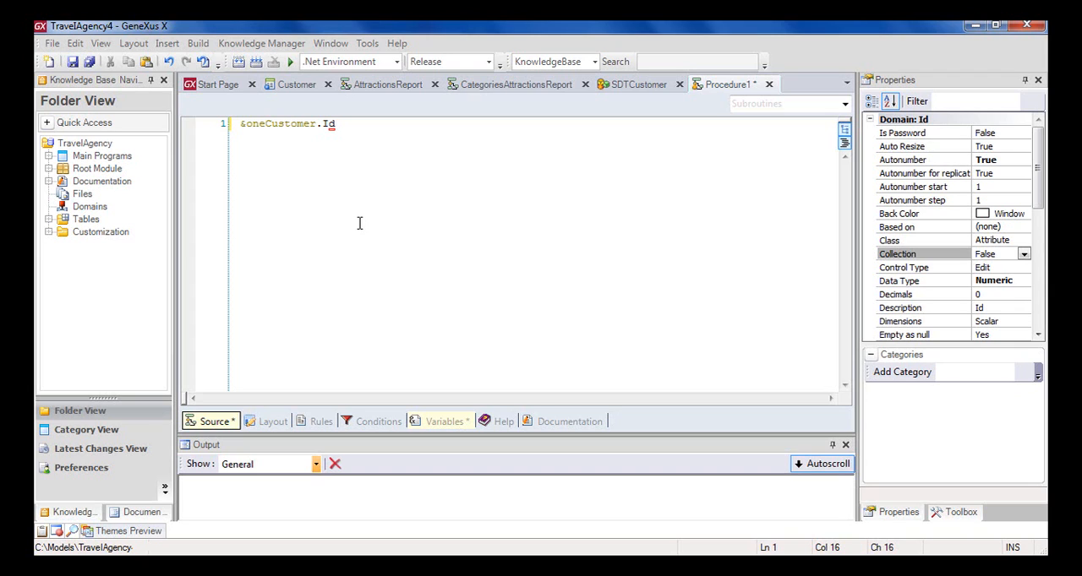
text( =)
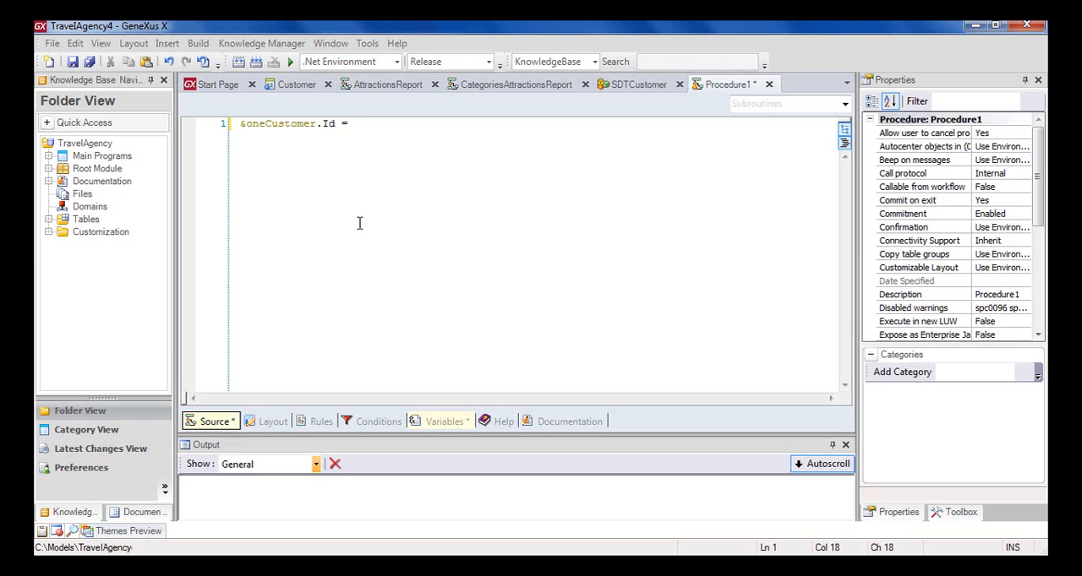
text( 1)
key(Return)
- Write line 2 assigning "John Smith" to &oneCustomer.Name
click(168, 43)
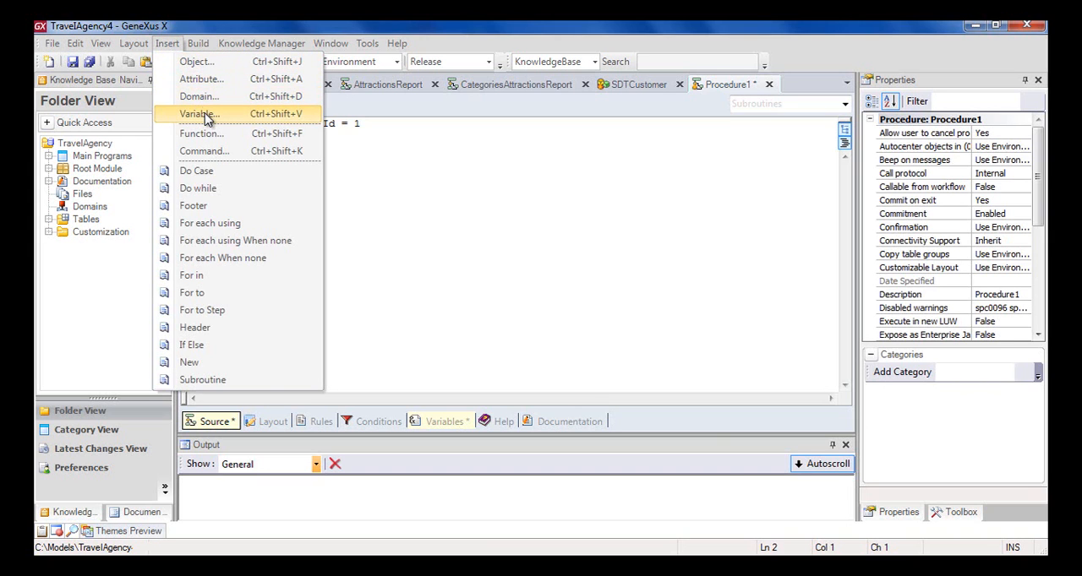
click(199, 113)
click(417, 316)
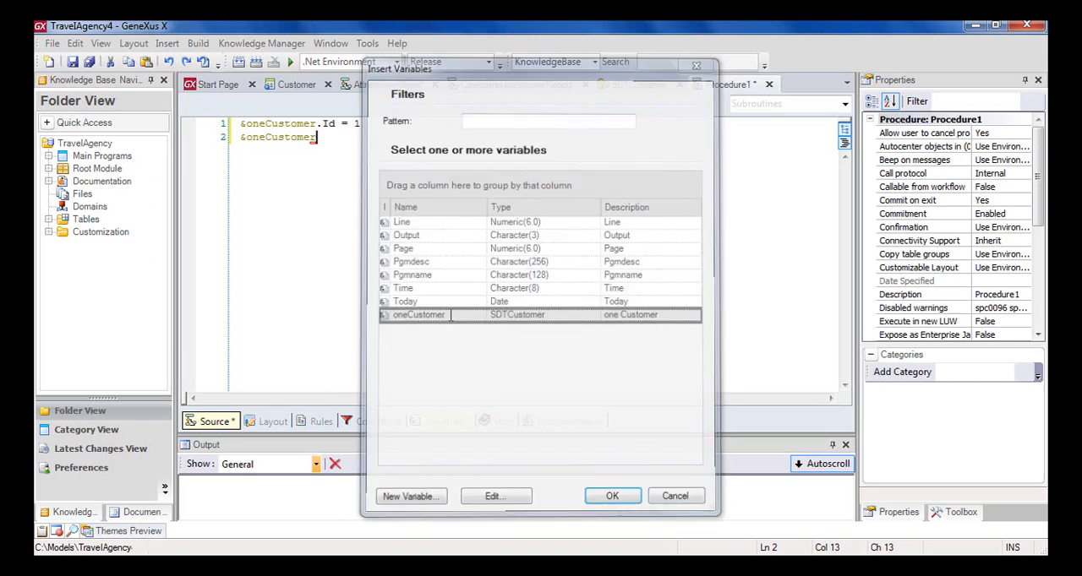
double_click(417, 315)
text(.)
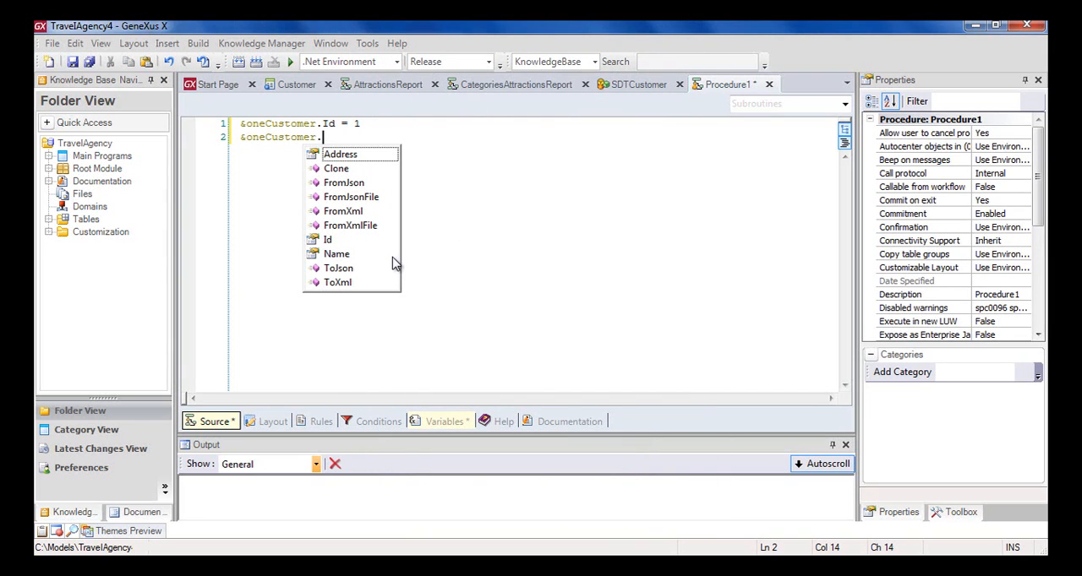
click(364, 253)
double_click(363, 254)
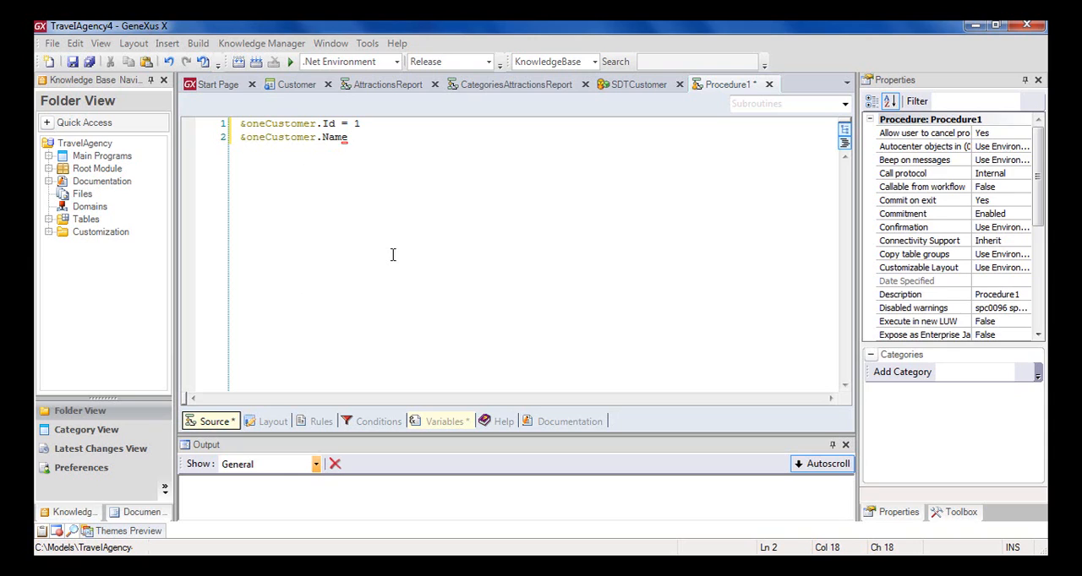
text( = ")
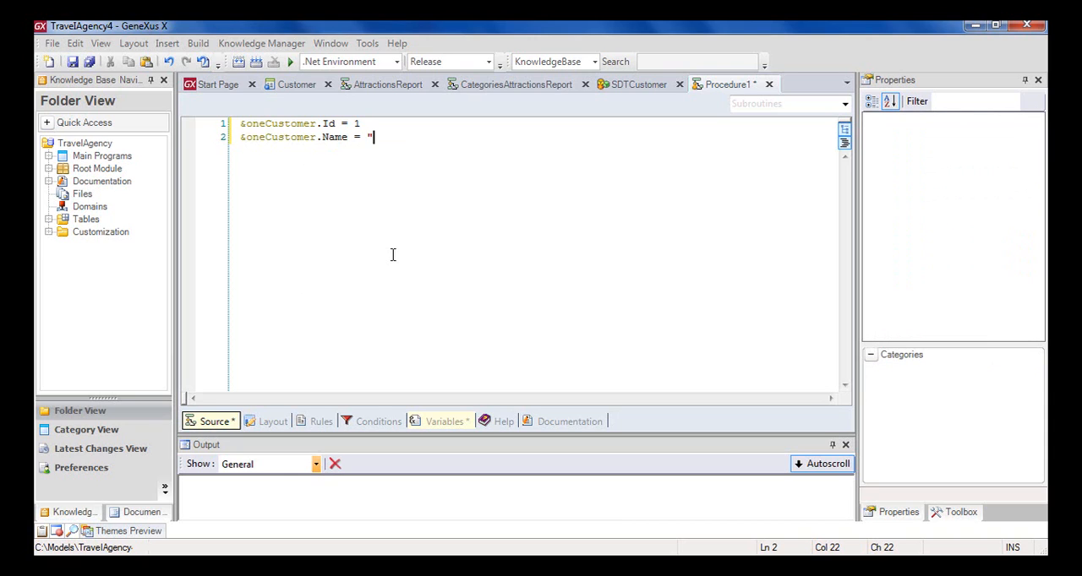
text(John )
text(Smith")
key(Return)
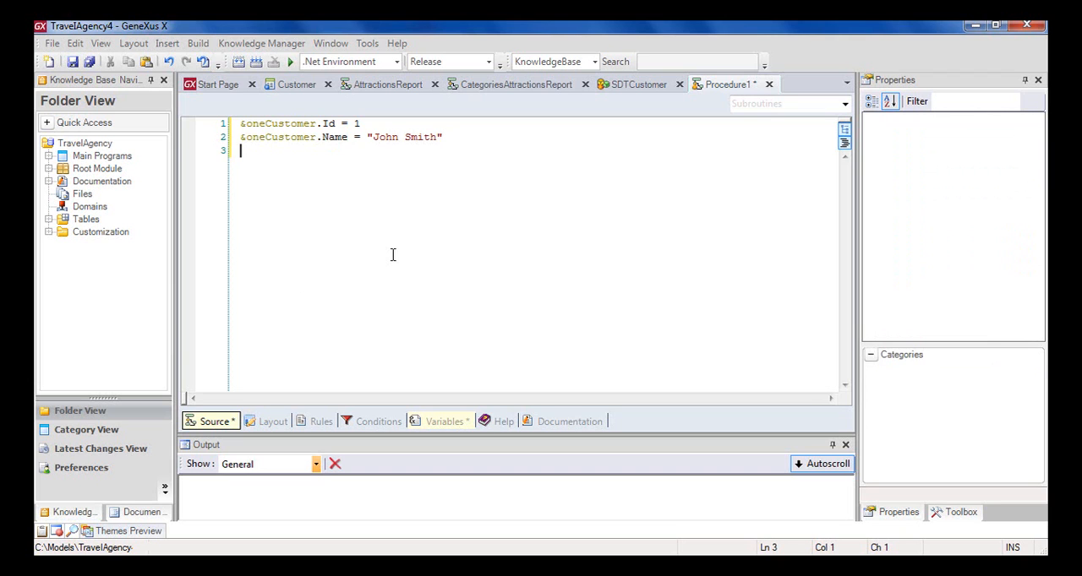
- Write line 3 assigning "5th. Avenue 1234" to &oneCustomer.Address
click(166, 43)
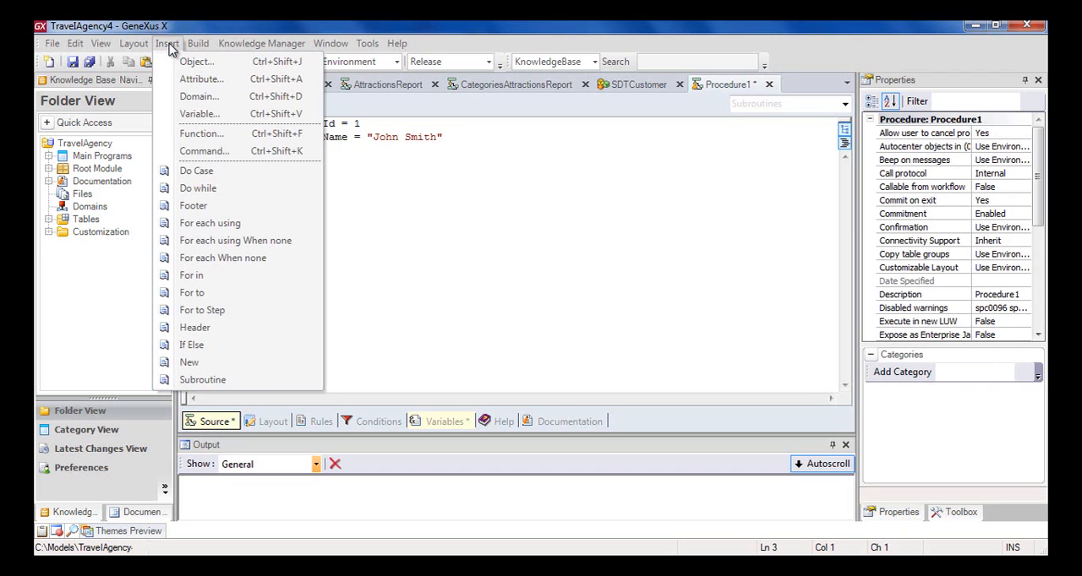
click(200, 113)
click(435, 316)
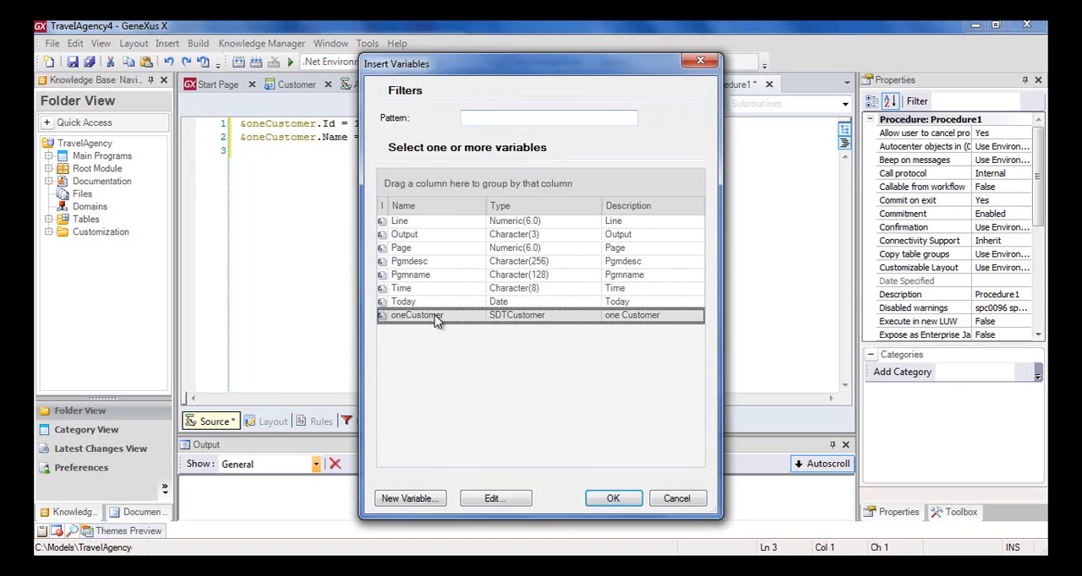
double_click(437, 319)
text(.)
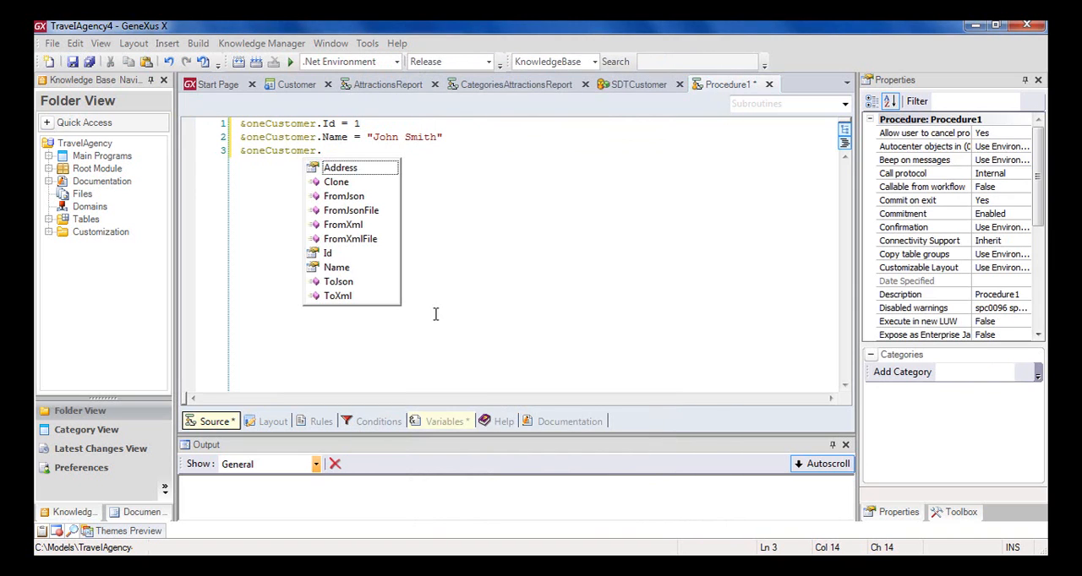
key(Down)
key(Return)
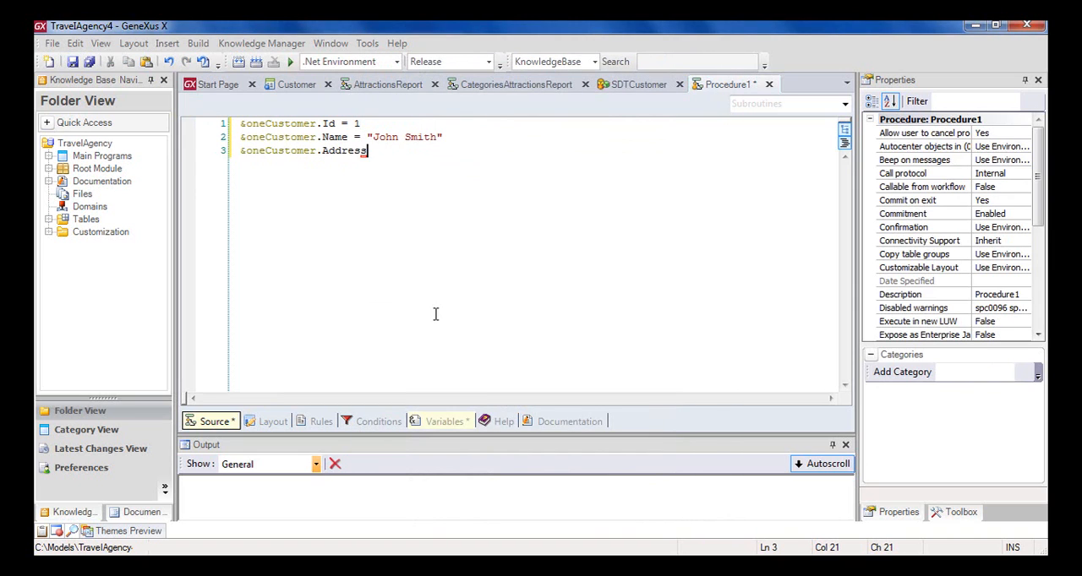
text( = )
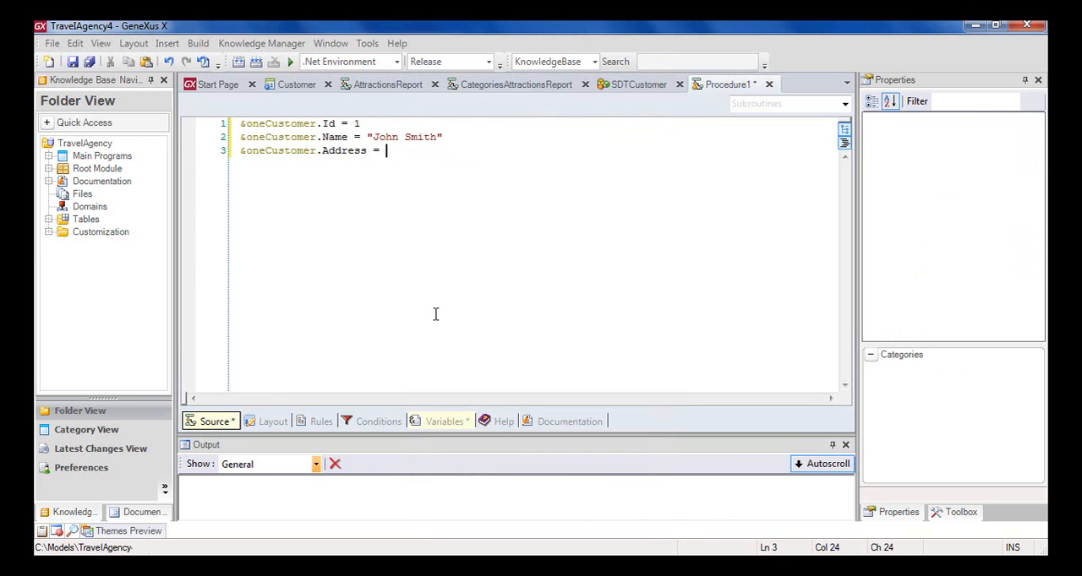
text("5th)
text(. Av)
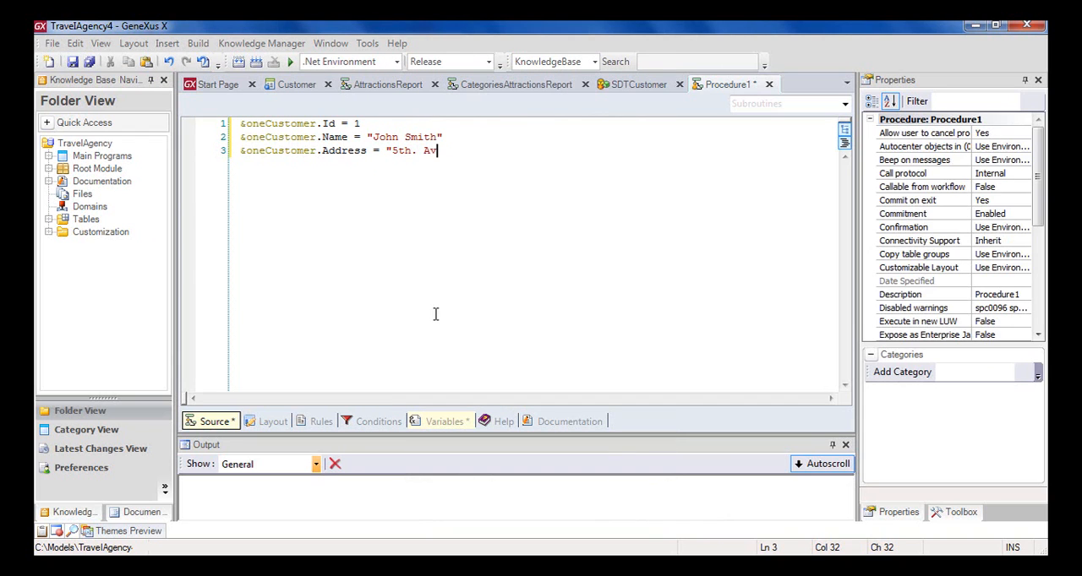
text(enue 1234)
text(")
- Create a second Structured Data Type named SDTCustomer2 and open its structure
click(51, 61)
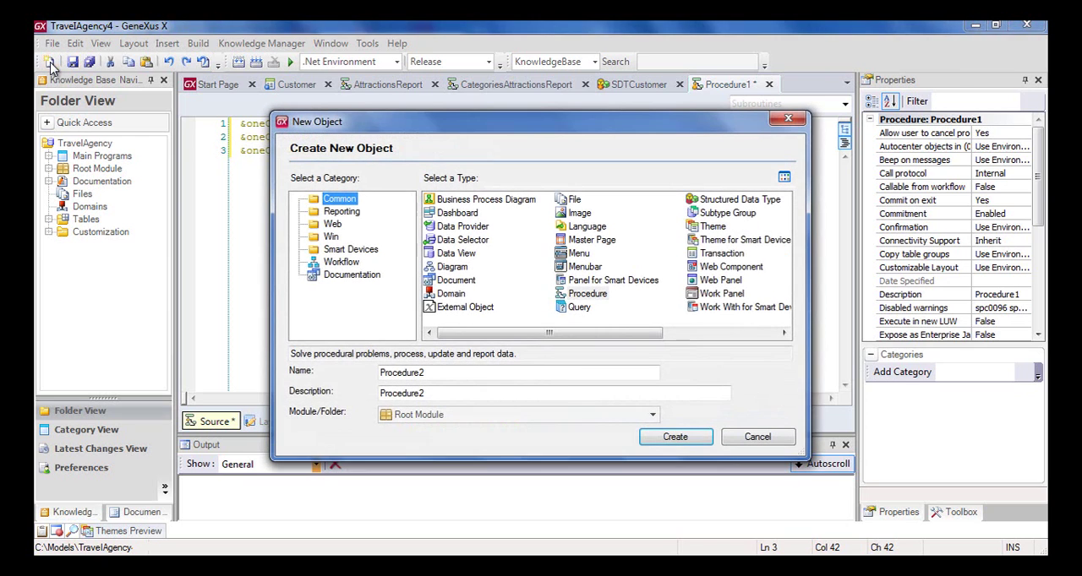
click(727, 203)
click(455, 374)
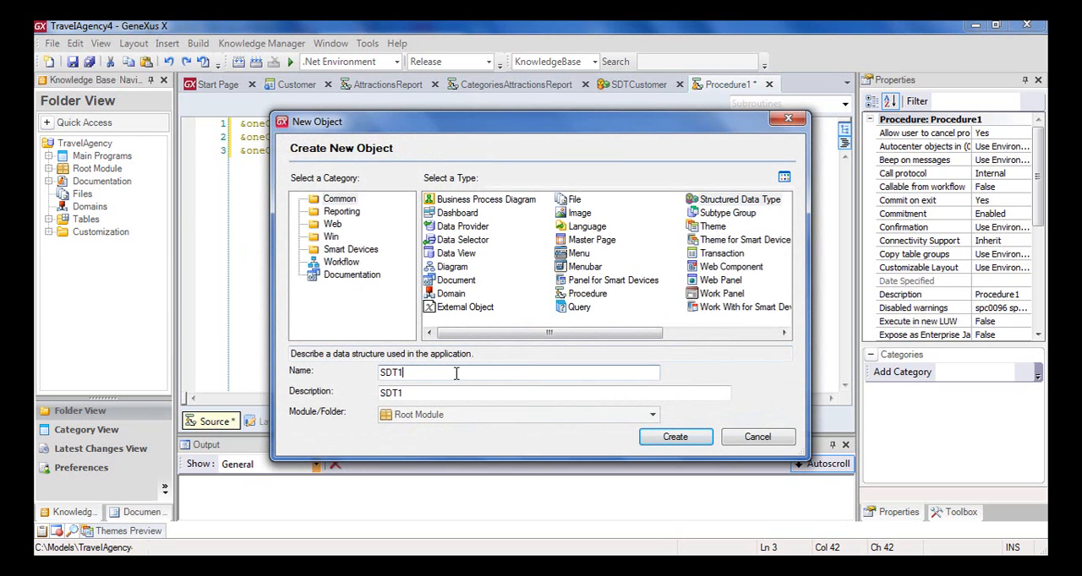
text(C)
text(ustomer2)
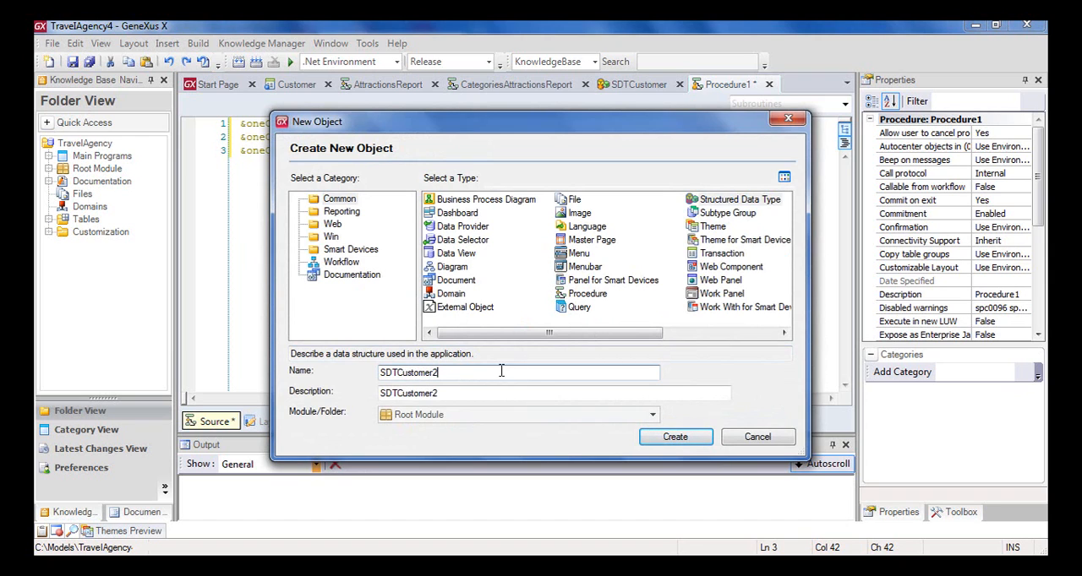
click(675, 437)
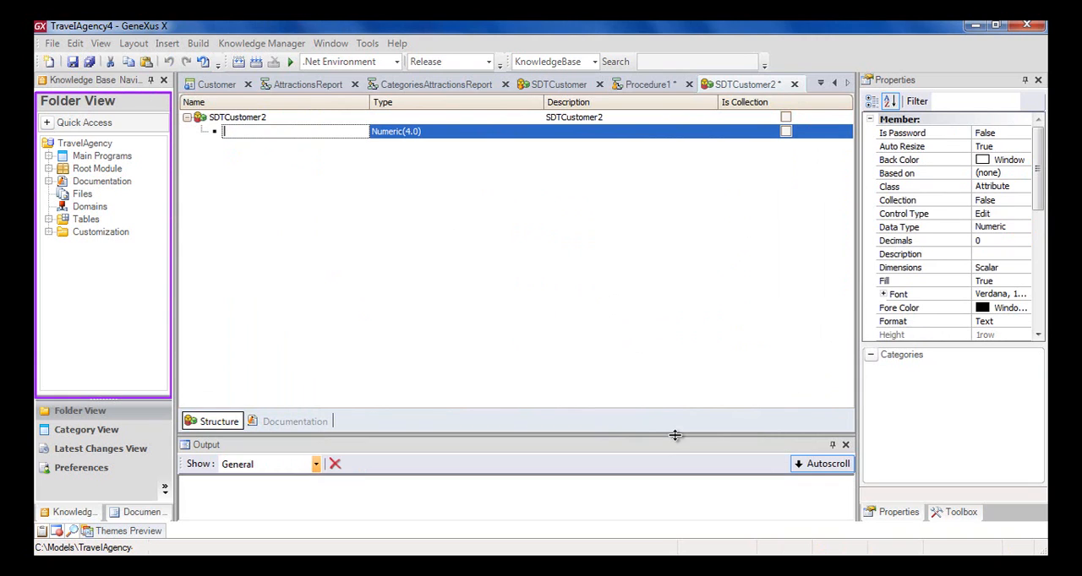
- Drag the Customer transaction from Root Module into SDTCustomer2 to add its attributes, then save
click(49, 169)
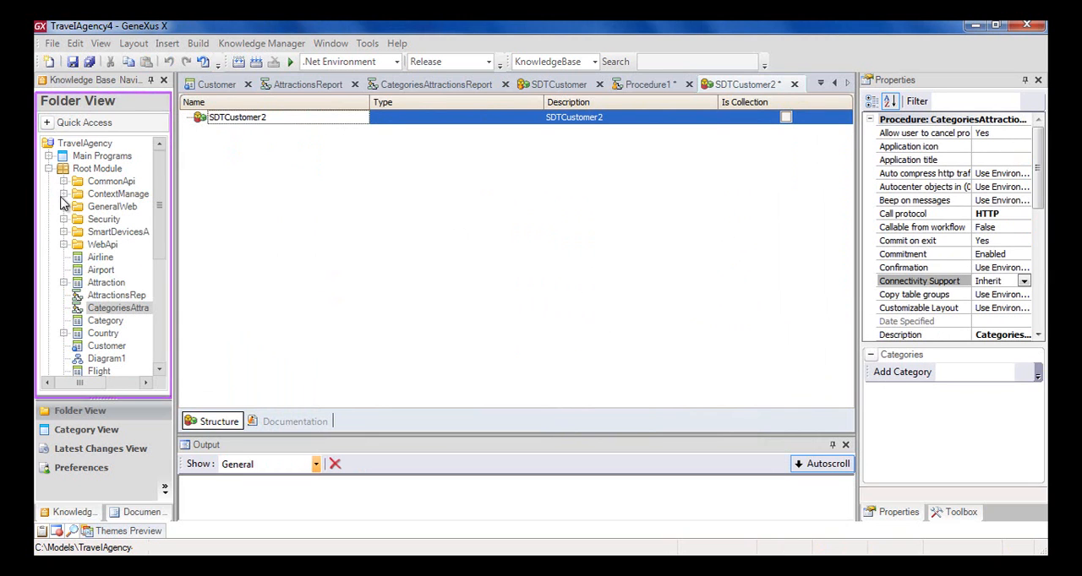
click(107, 346)
drag(108, 350, 263, 133)
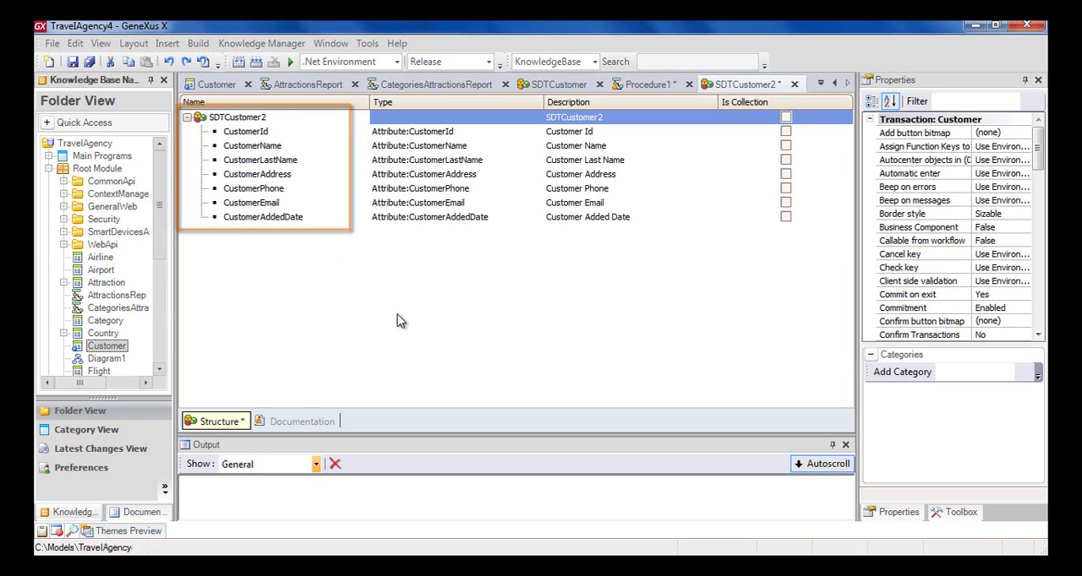
click(72, 61)
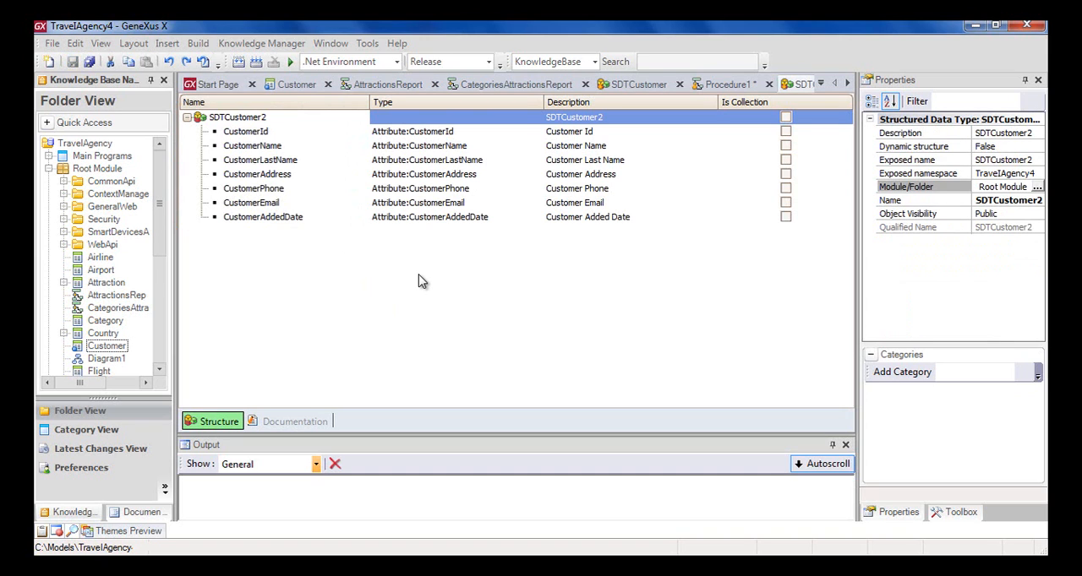
- Add a second variable, anotherCustomer, to Procedure1's variables
click(715, 85)
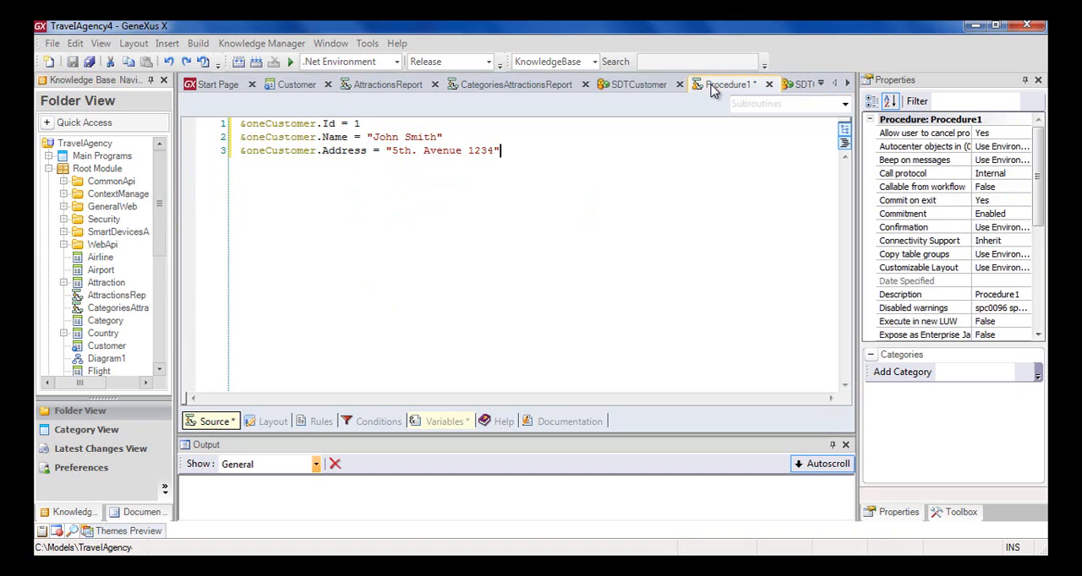
click(465, 426)
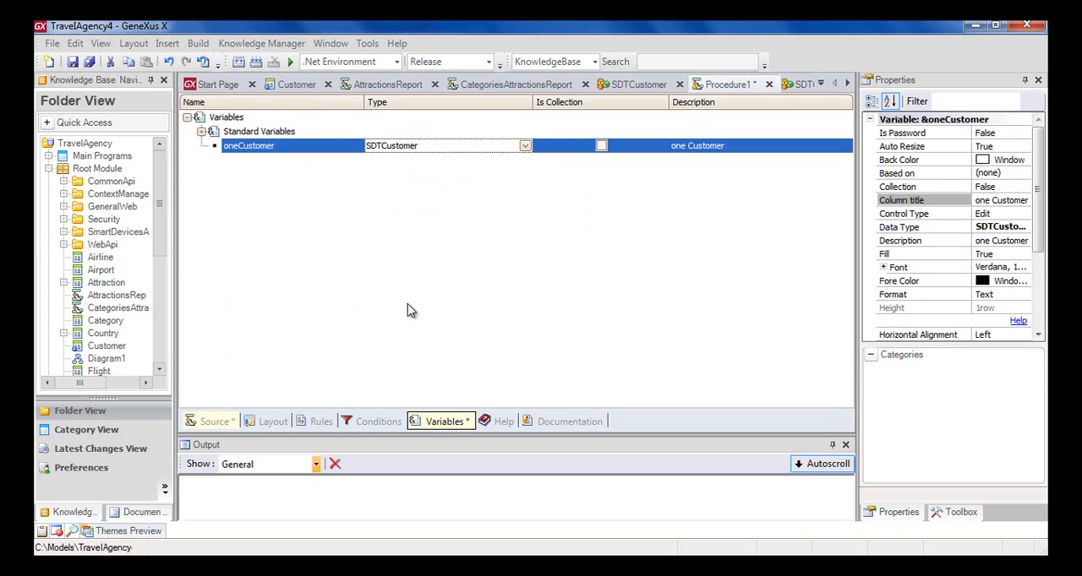
key(Return)
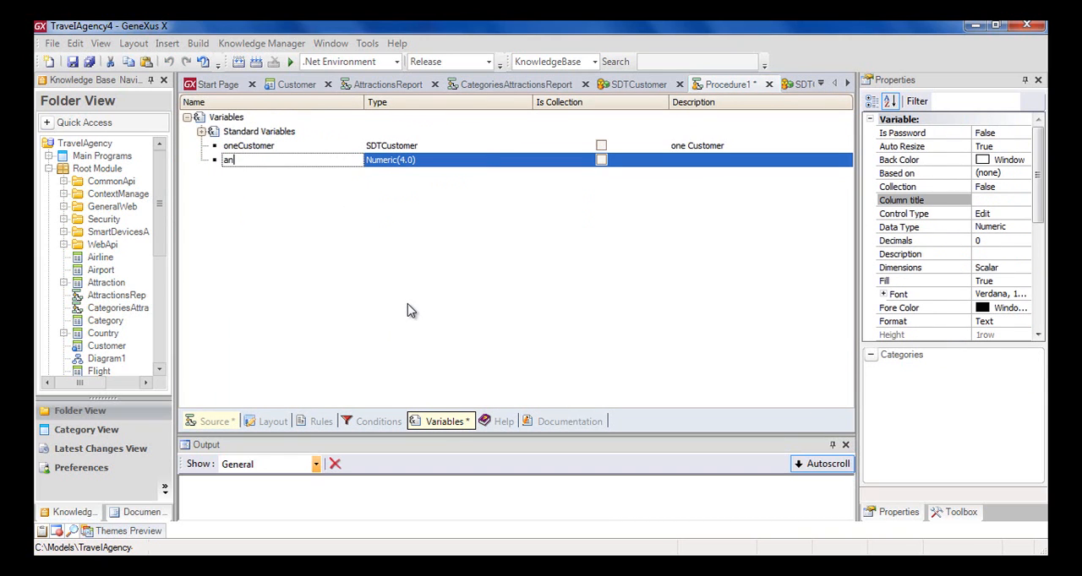
text(anotherCustomer)
key(Return)
- Set anotherCustomer's data type to SDTCustomer2 and return to the source code
click(900, 227)
click(1024, 228)
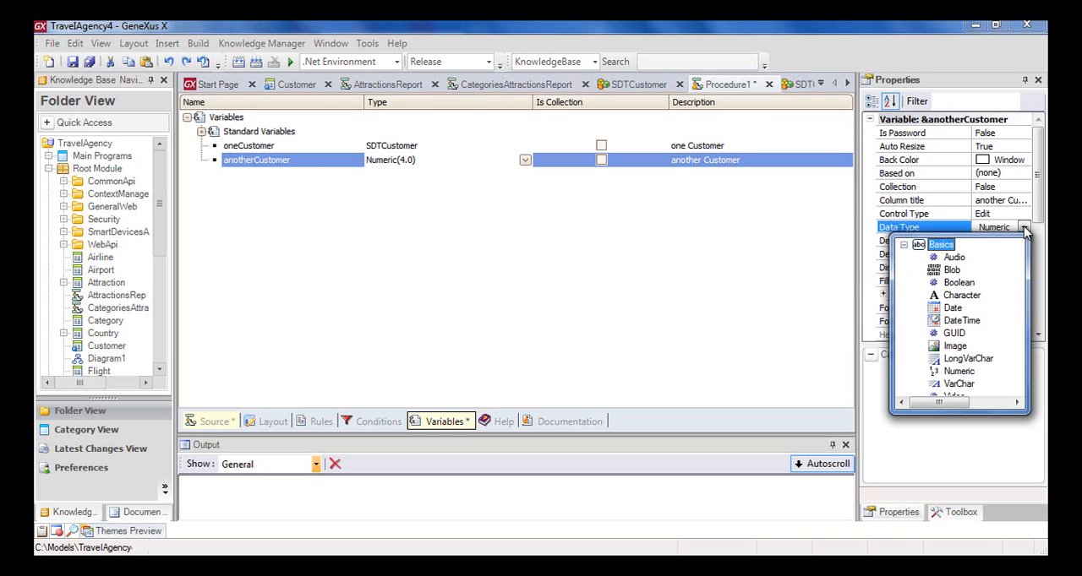
mouse_move(928, 411)
mouse_down()
mouse_move(967, 463)
mouse_move(970, 489)
mouse_up()
scroll(972, 469, down, 3)
scroll(972, 469, down, 3)
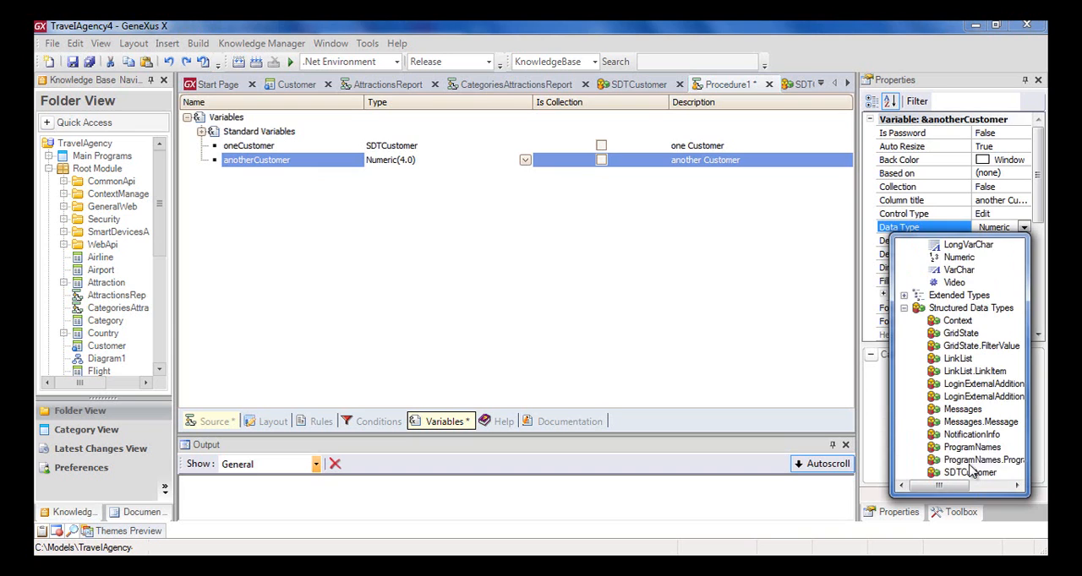
scroll(972, 469, down, 3)
click(972, 448)
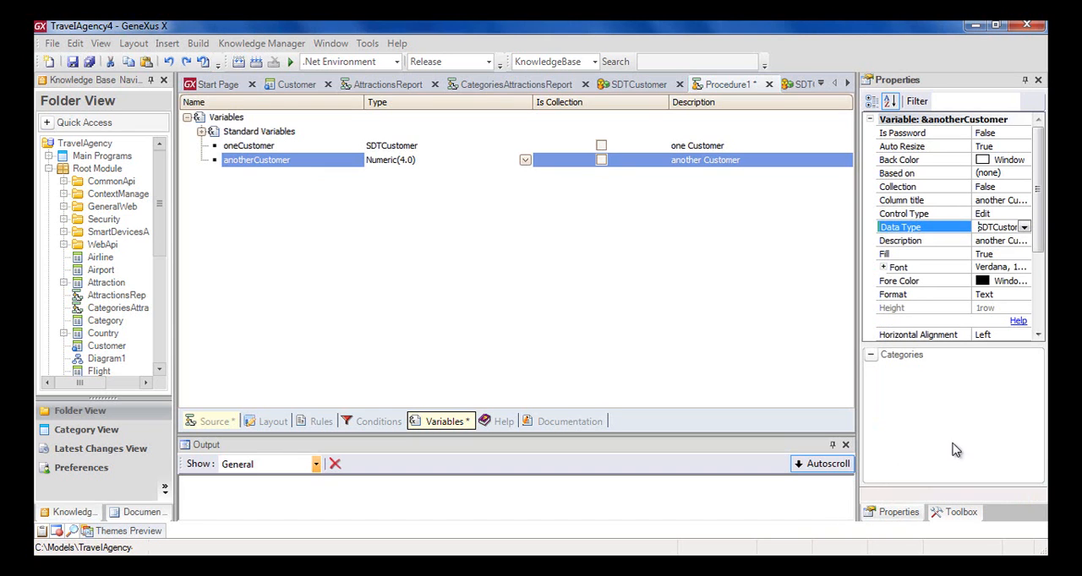
click(216, 421)
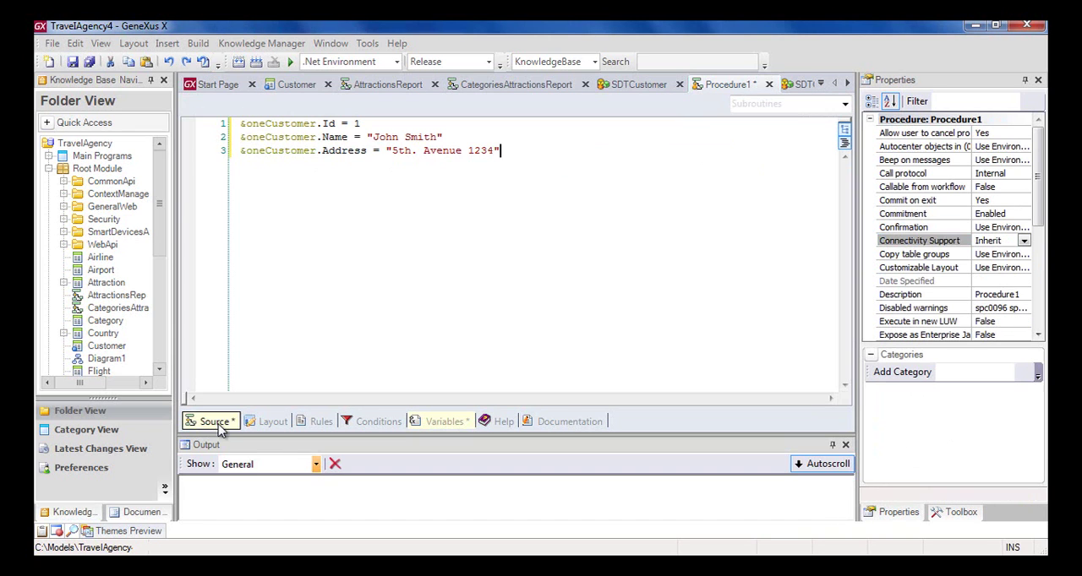
click(460, 254)
key(Return)
key(Return)
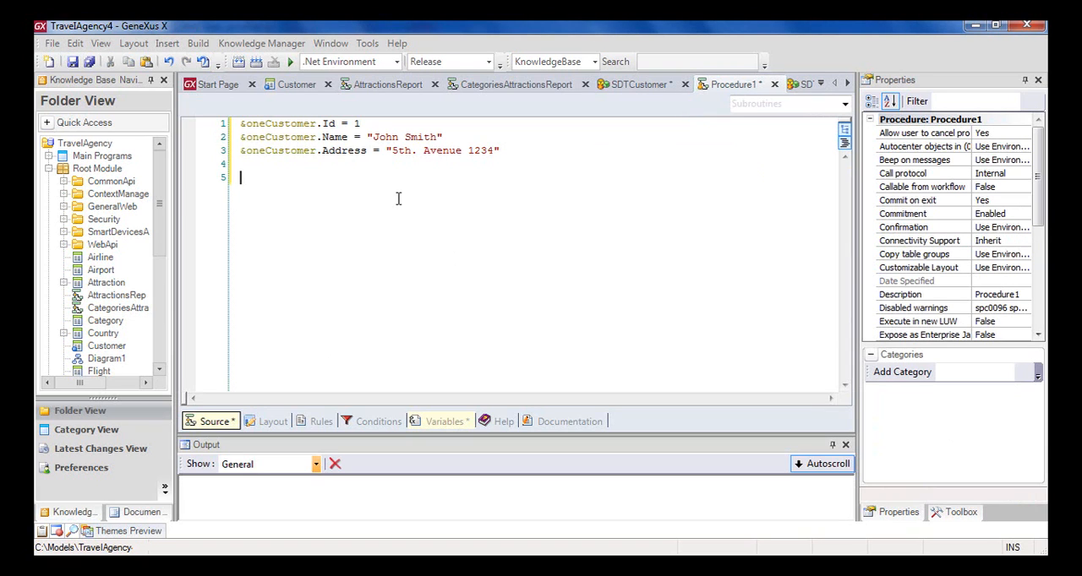
text(&)
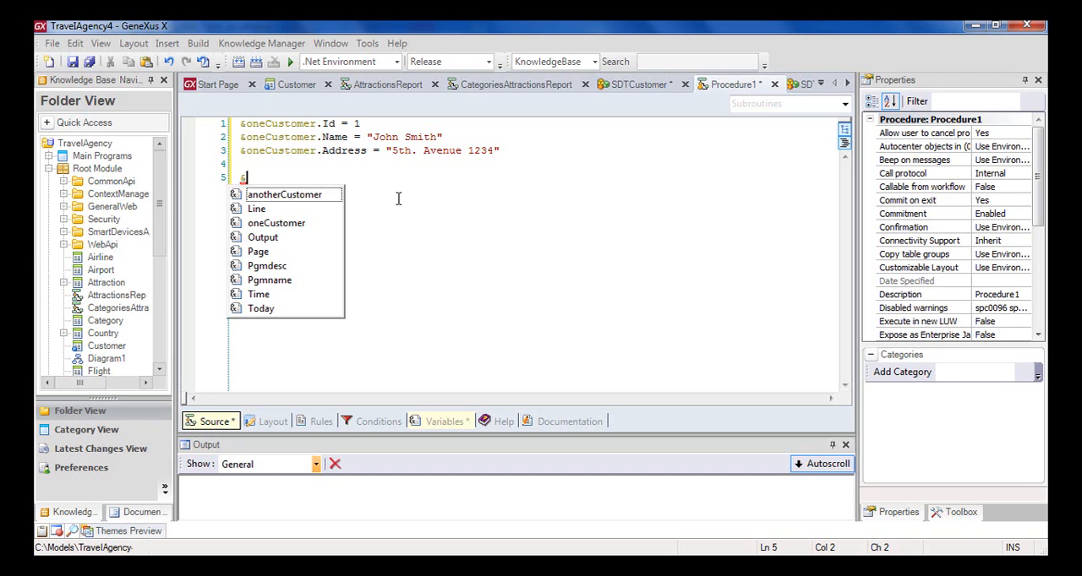
key(Return)
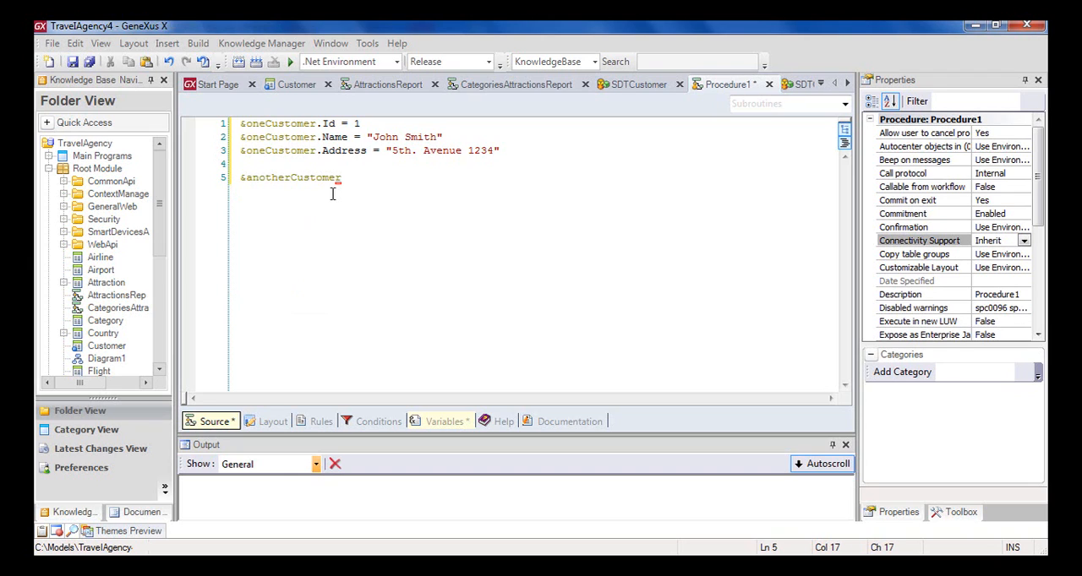
text(.)
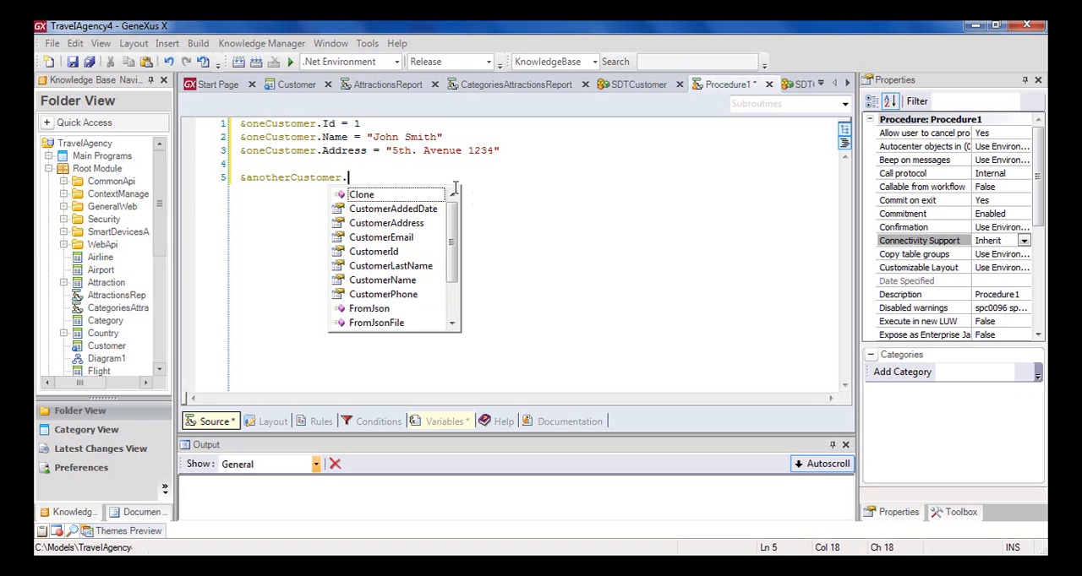
drag(348, 177, 226, 177)
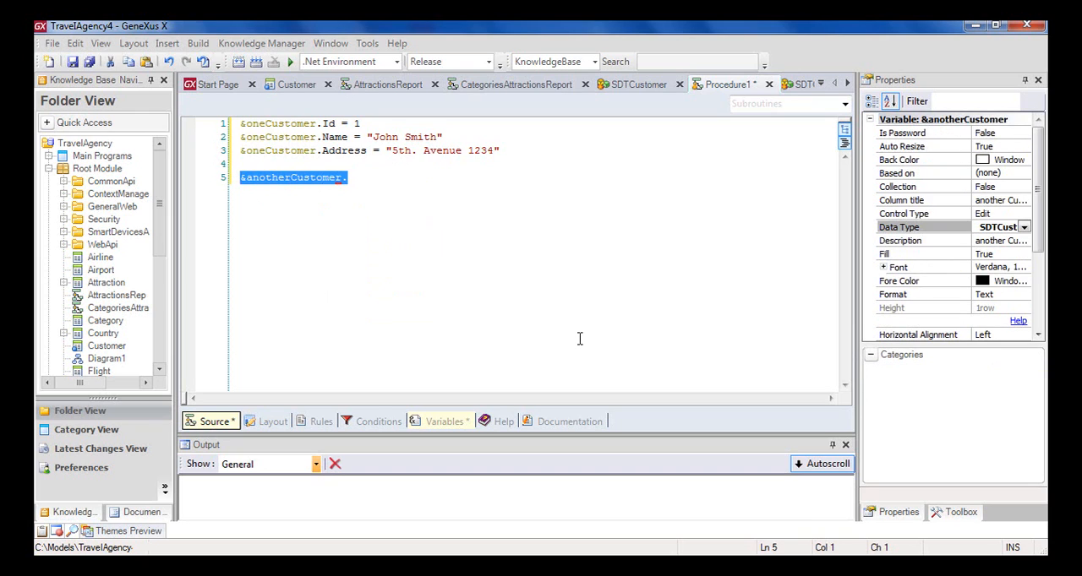
key(Delete)
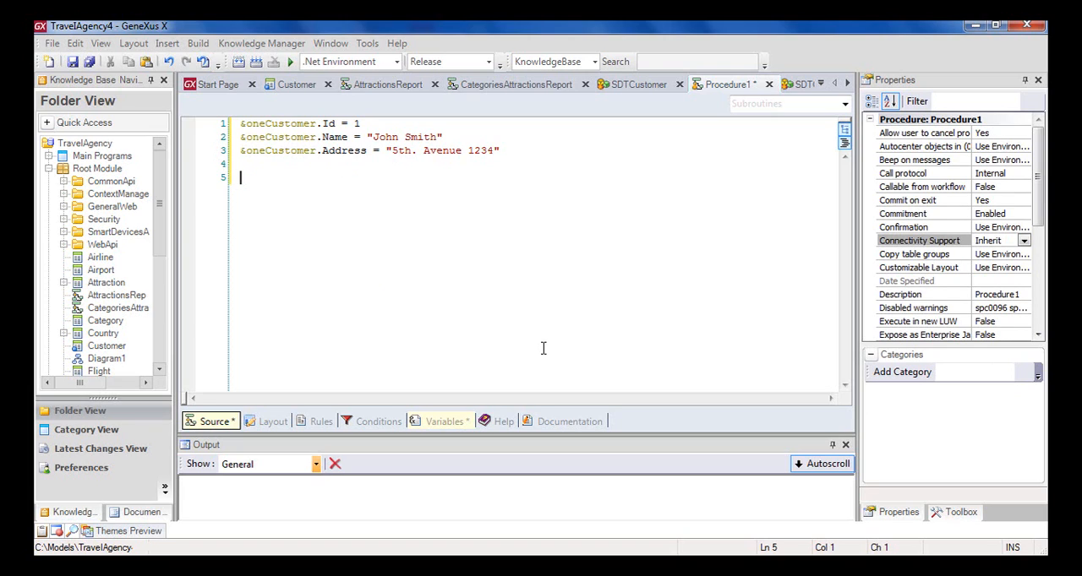
- Mark SDTCustomer's root as Is Collection, then revert it to a single item
click(632, 85)
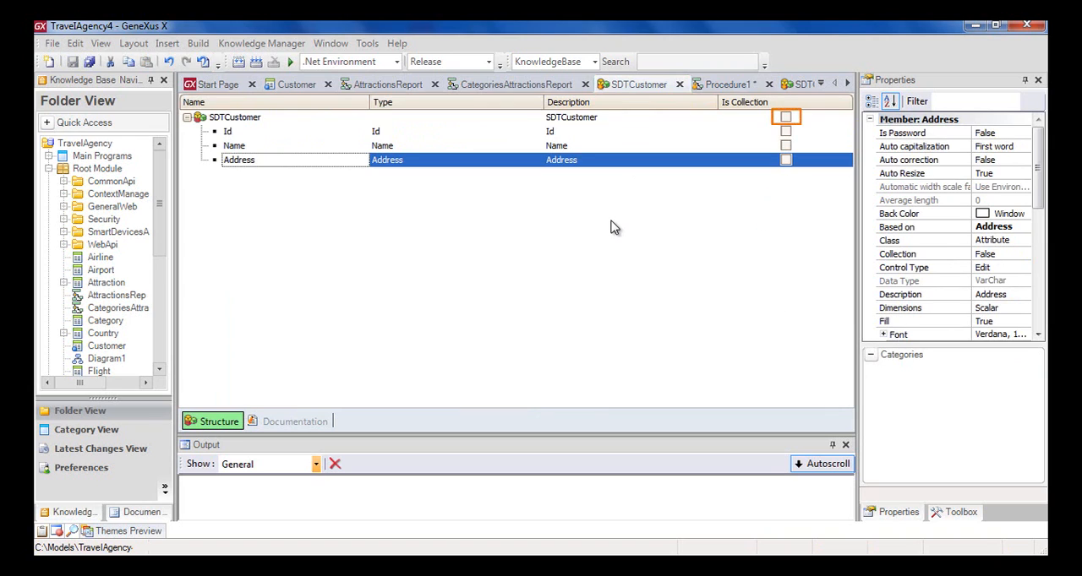
click(785, 119)
click(785, 119)
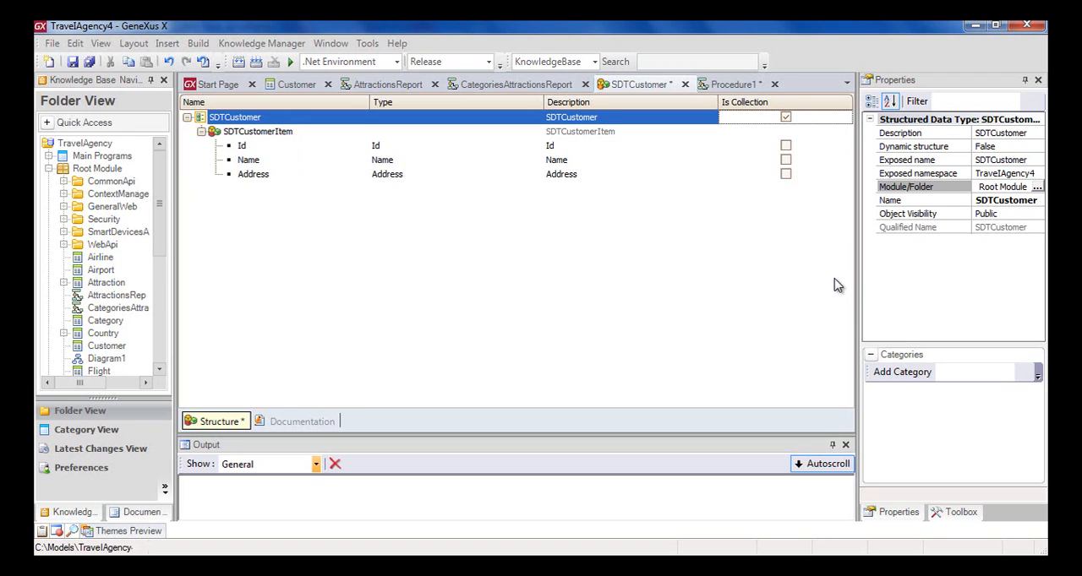
click(785, 117)
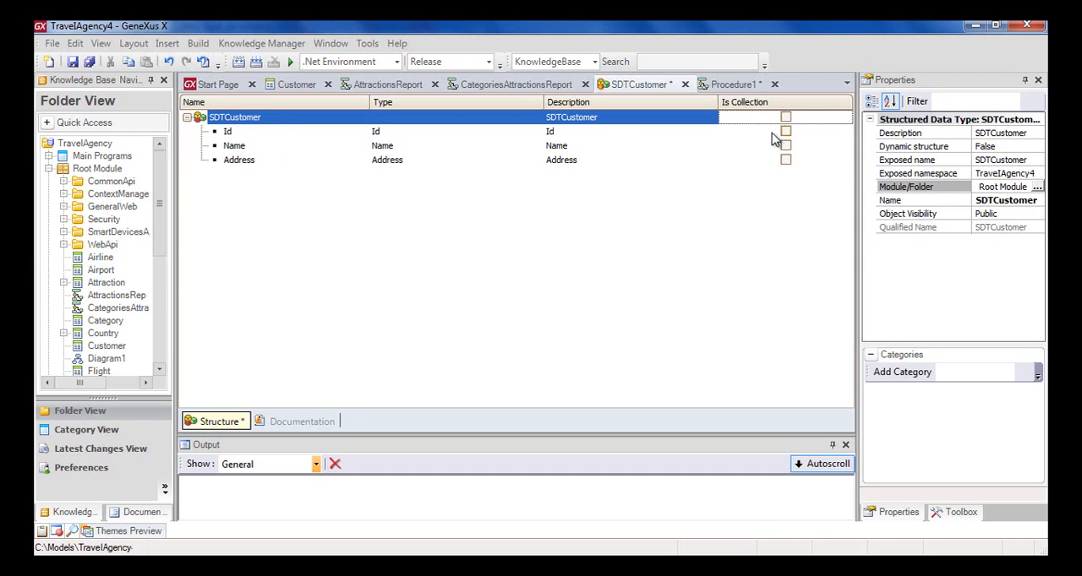